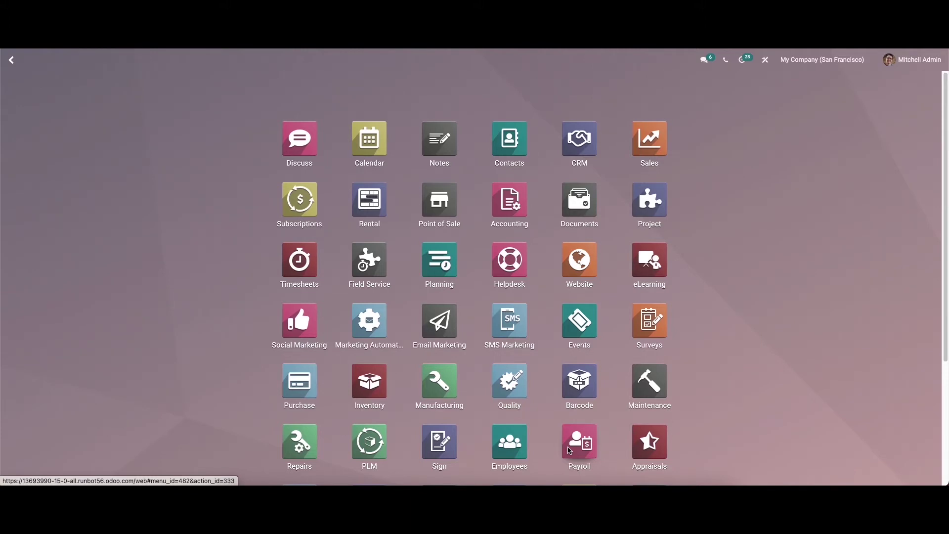
Step: Open the Employee salary structure type in Payroll for editing
left_click(570, 451)
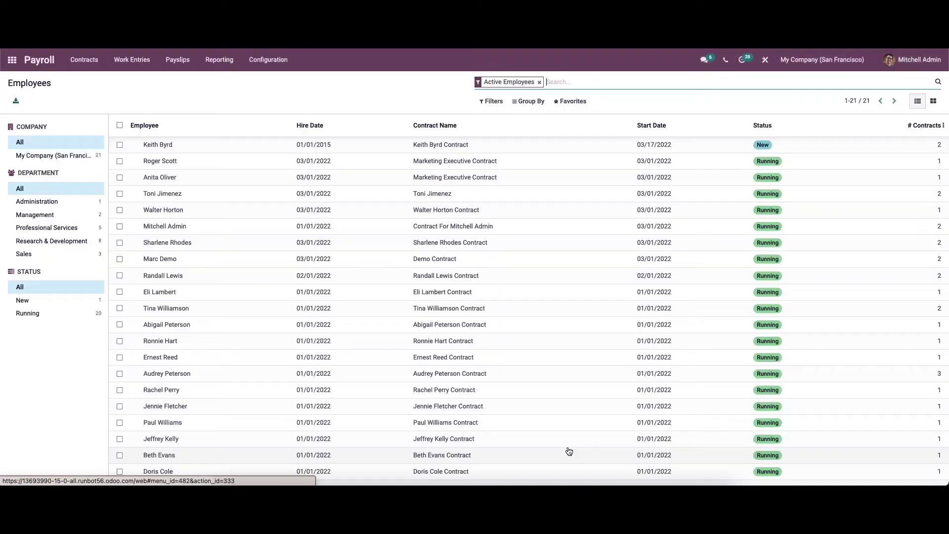
left_click(257, 62)
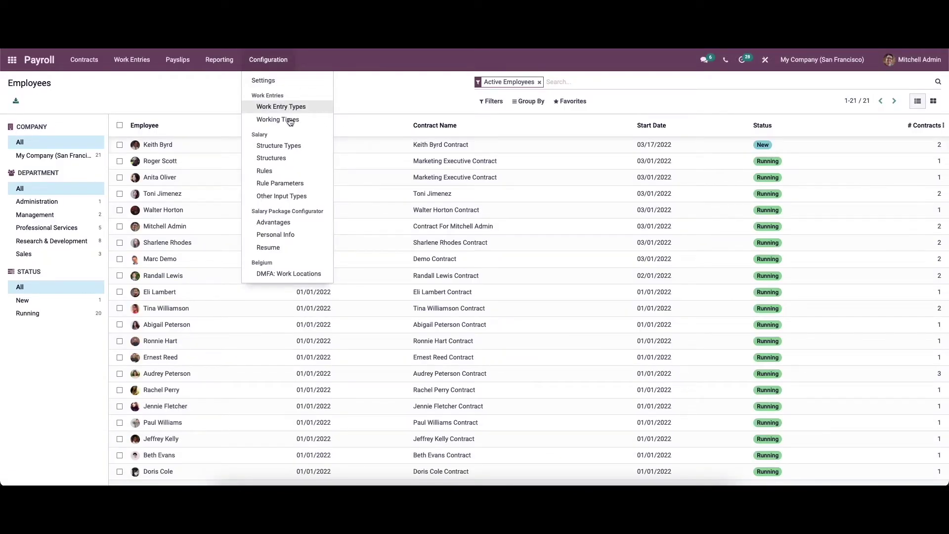
left_click(292, 147)
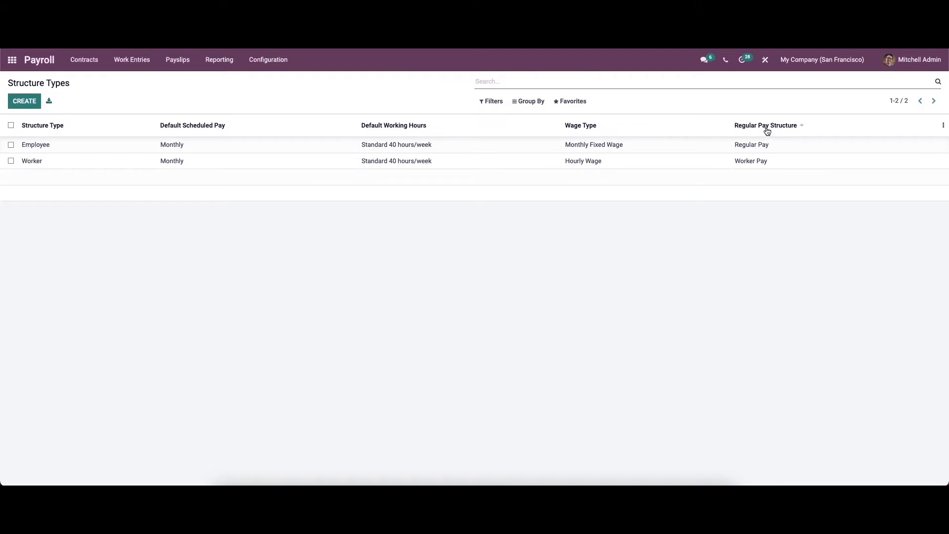
left_click(327, 149)
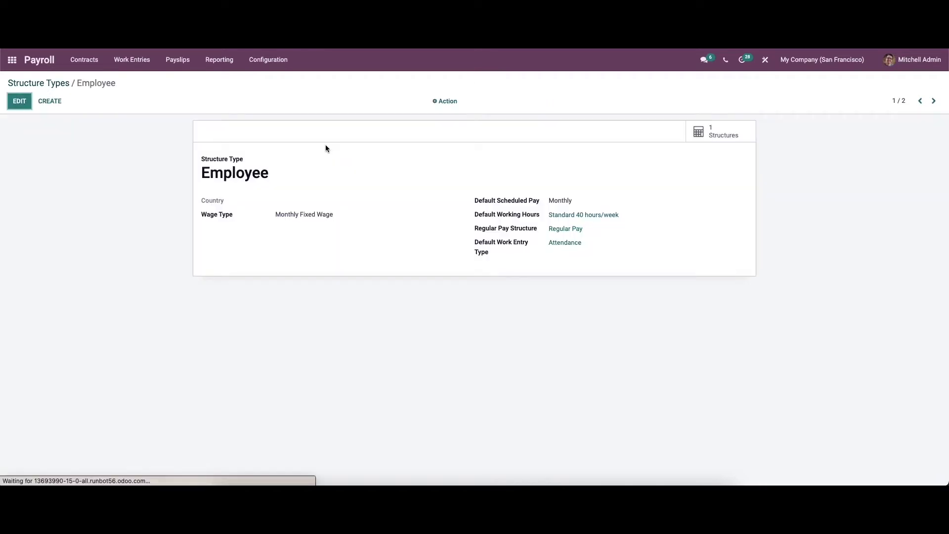
left_click(9, 104)
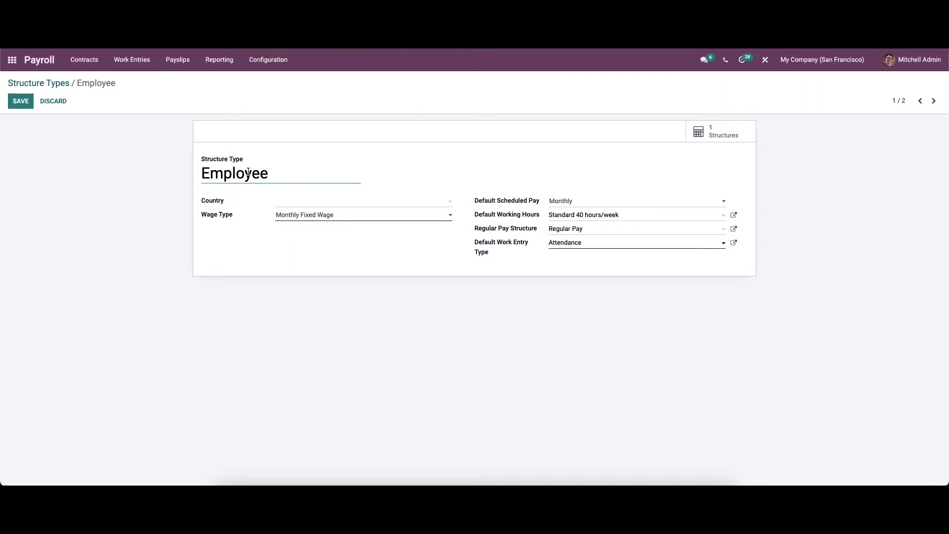
Step: Review the Country field and the available Wage Type and Default Scheduled Pay options of the Employee structure type
left_click(324, 201)
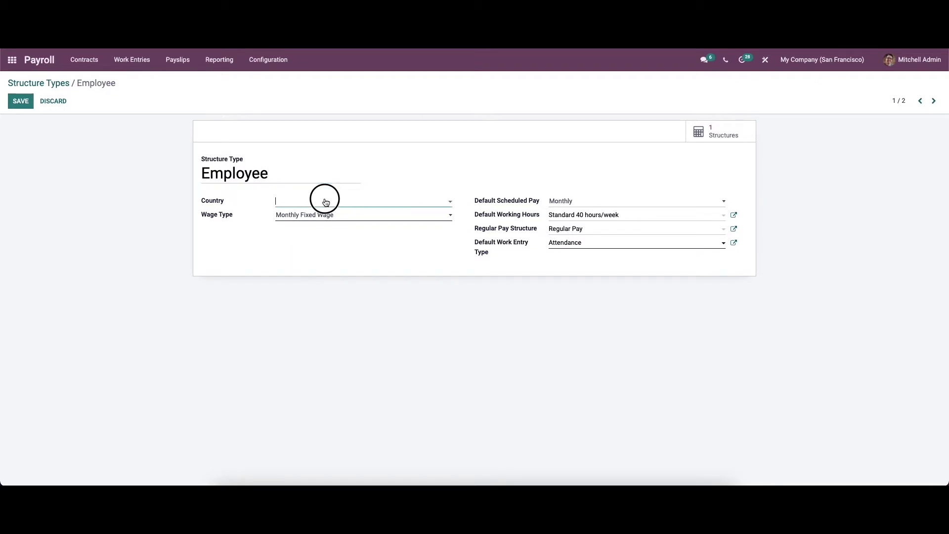
left_click(339, 192)
left_click(346, 217)
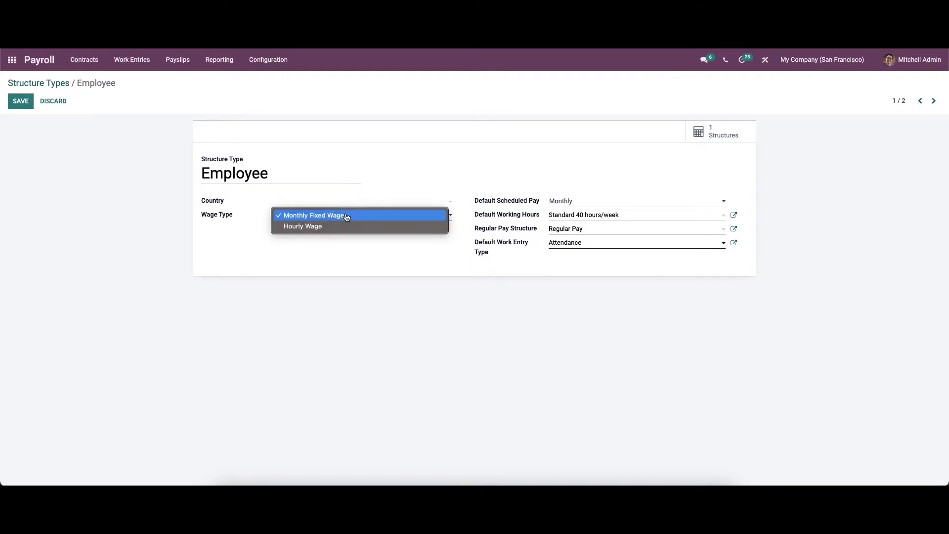
left_click(331, 240)
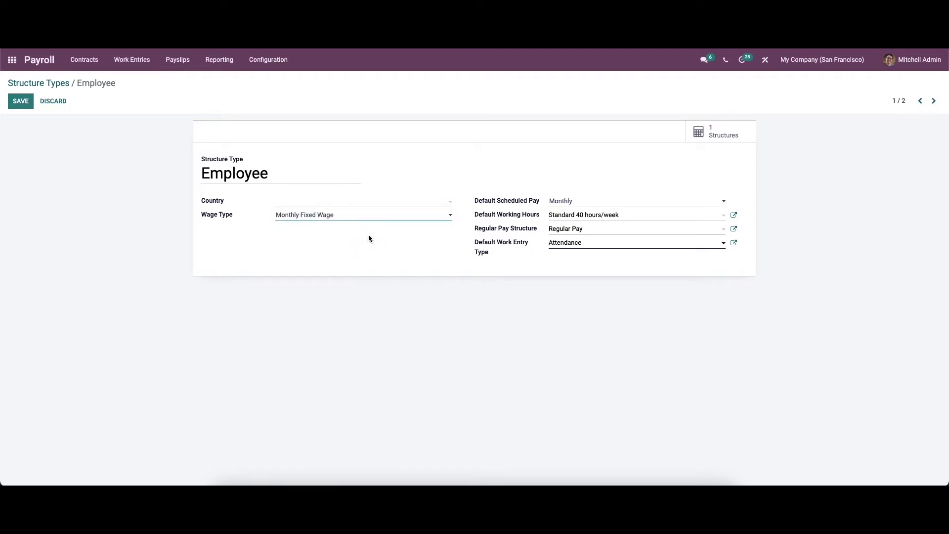
left_click(557, 206)
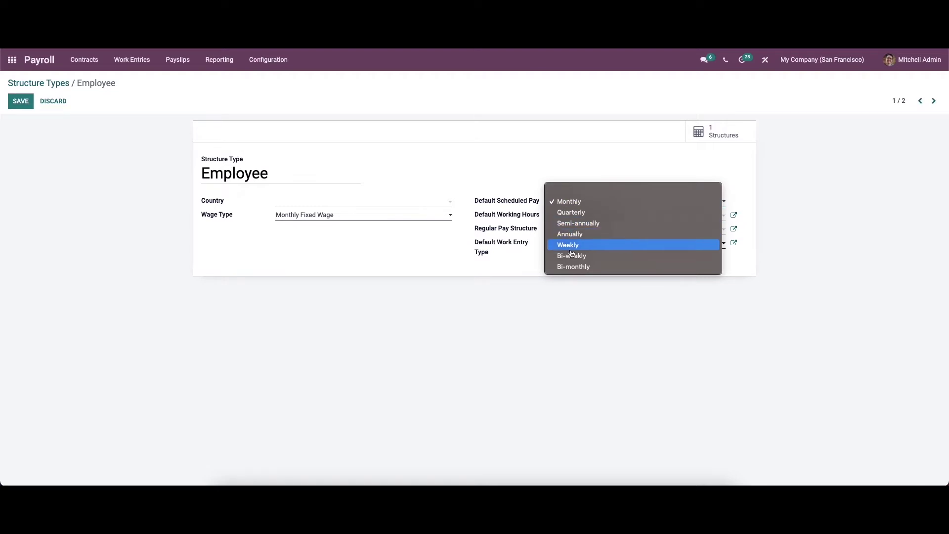
left_click(574, 293)
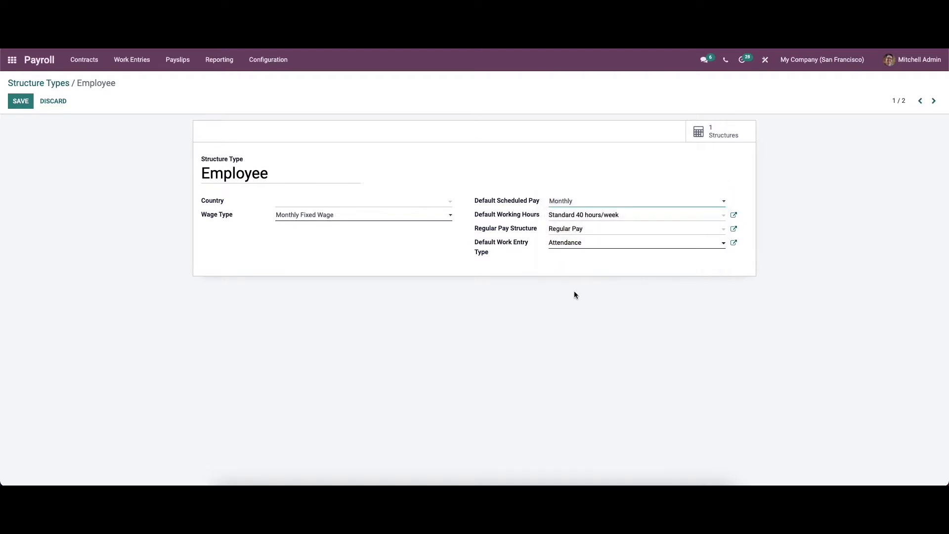
Step: Examine the Default Working Hours choices and the details of the Standard 40 hours/week schedule, leaving it without changes
left_click(586, 216)
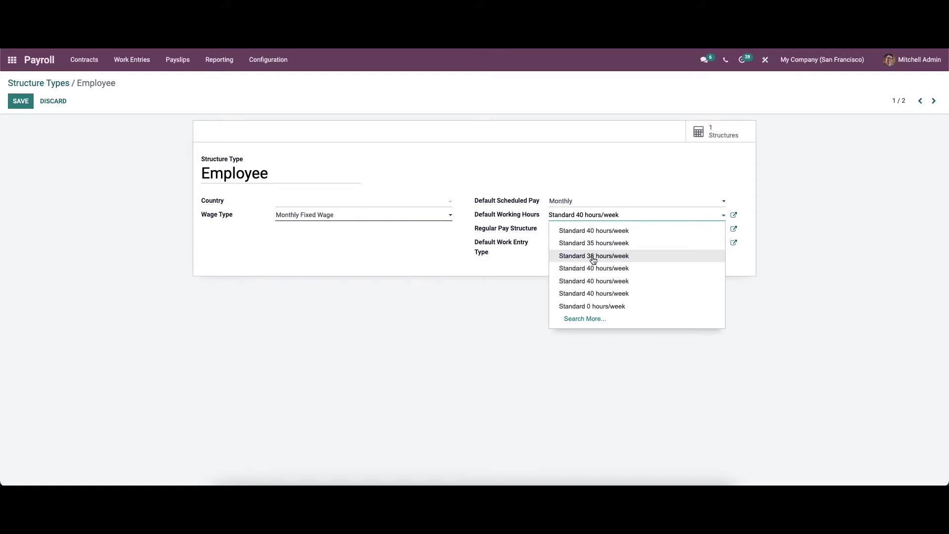
left_click(605, 360)
left_click(738, 218)
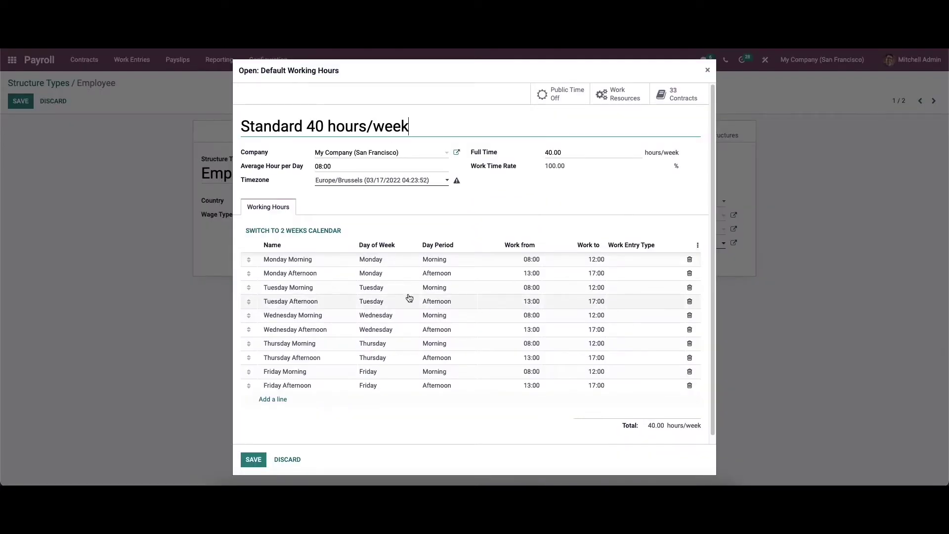
left_click(298, 461)
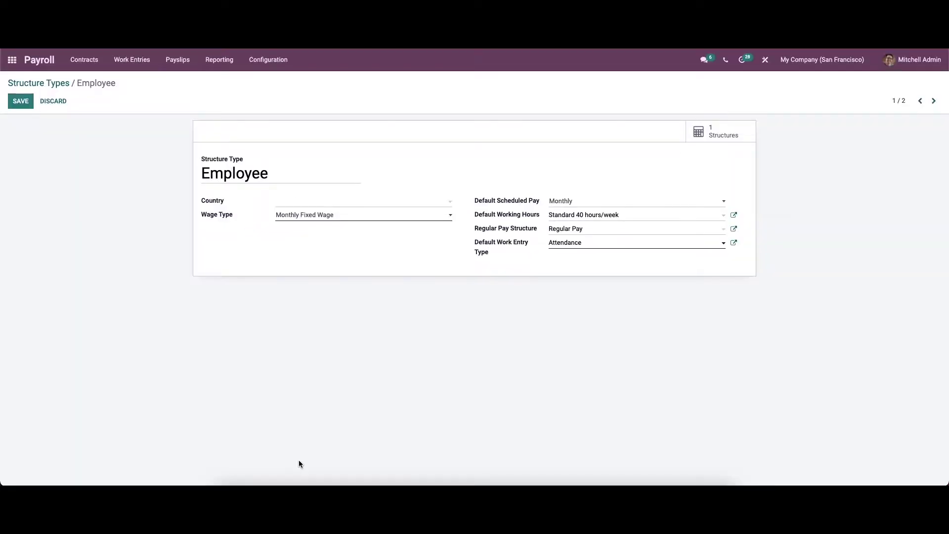
Step: Review the Regular Pay Structure and Default Work Entry Type choices, and discard the edit of the Employee structure type
left_click(597, 230)
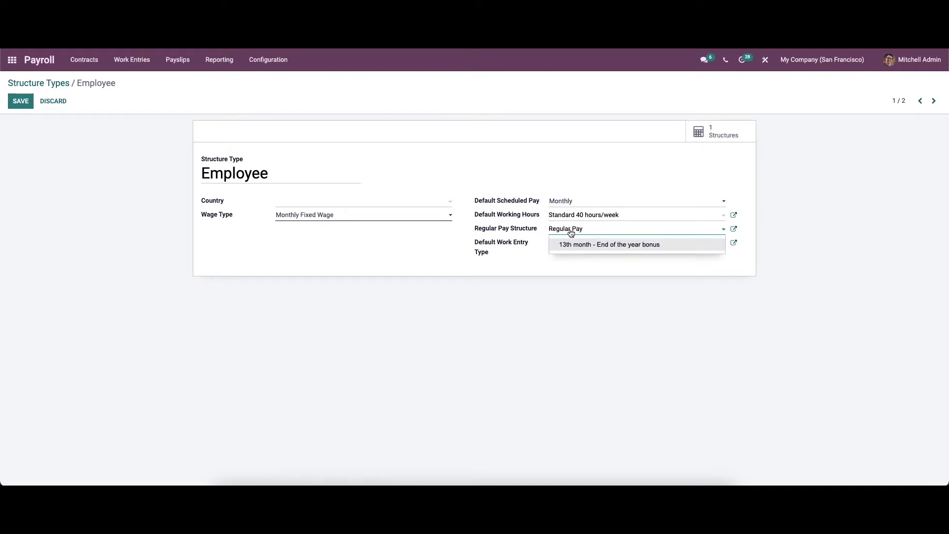
left_click(575, 268)
left_click(574, 247)
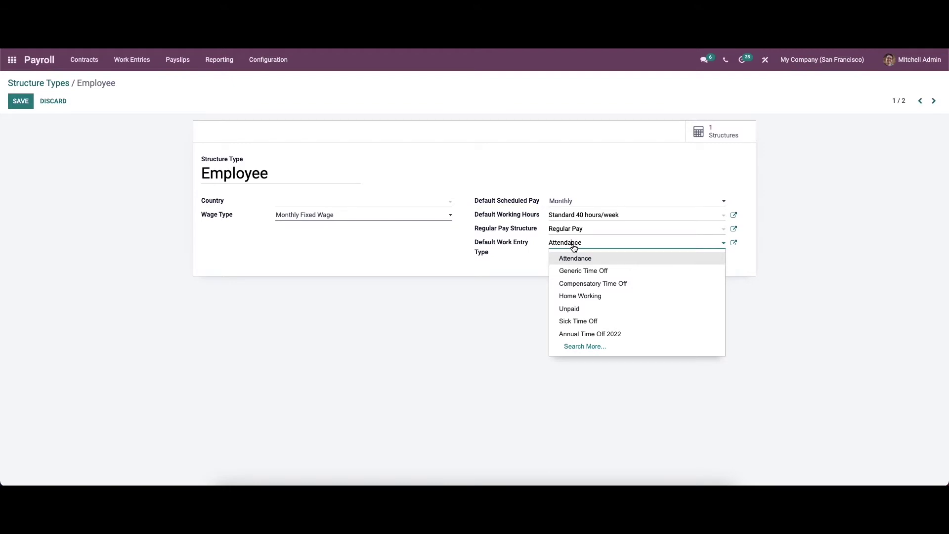
left_click(526, 301)
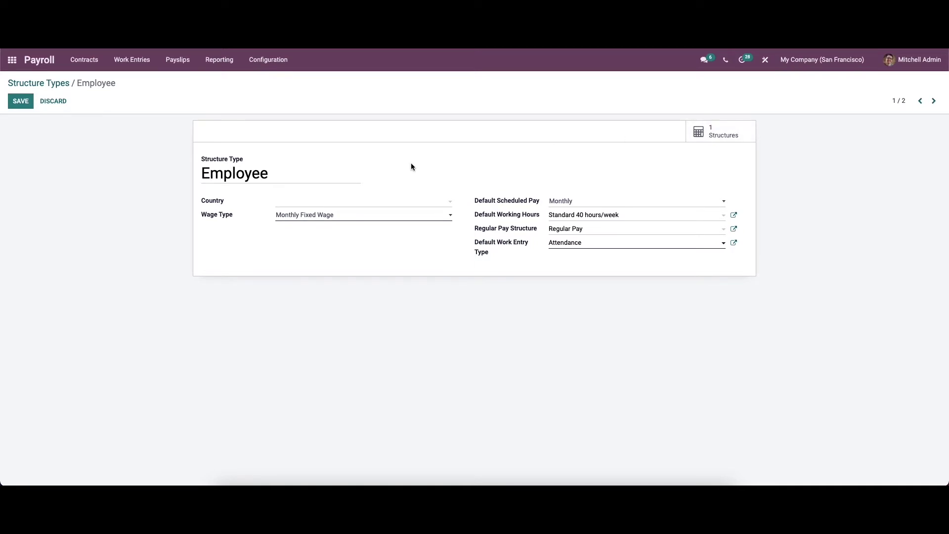
left_click(53, 101)
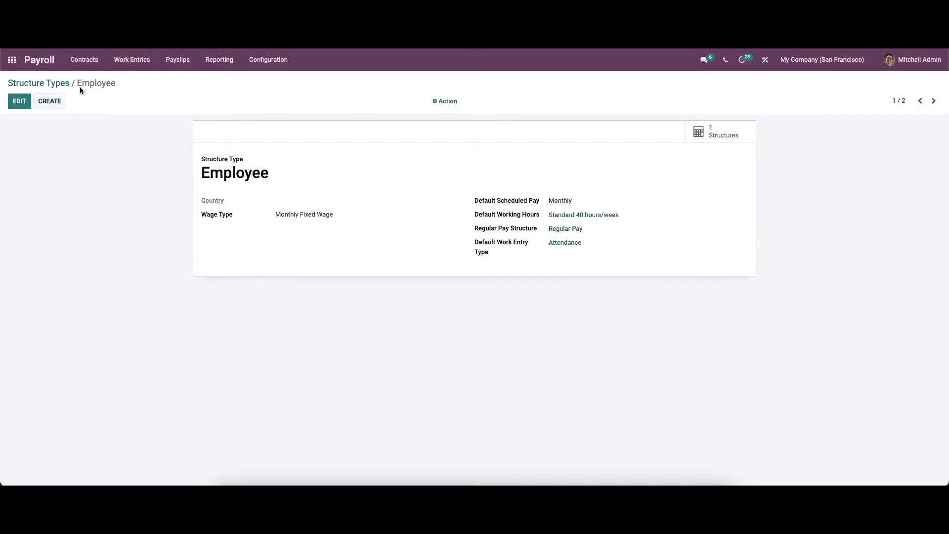
Step: Open the salary structures list and expand the Employee and Worker groups
left_click(259, 60)
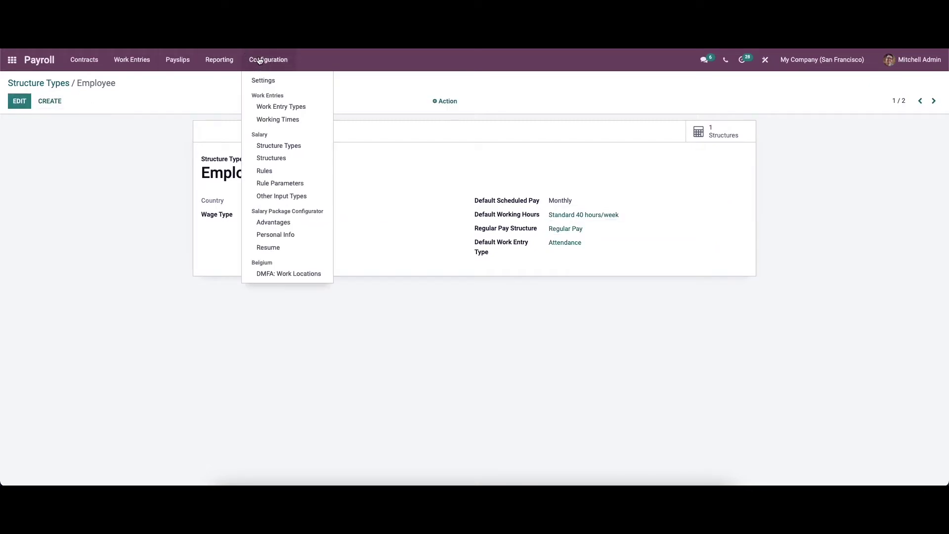
left_click(289, 158)
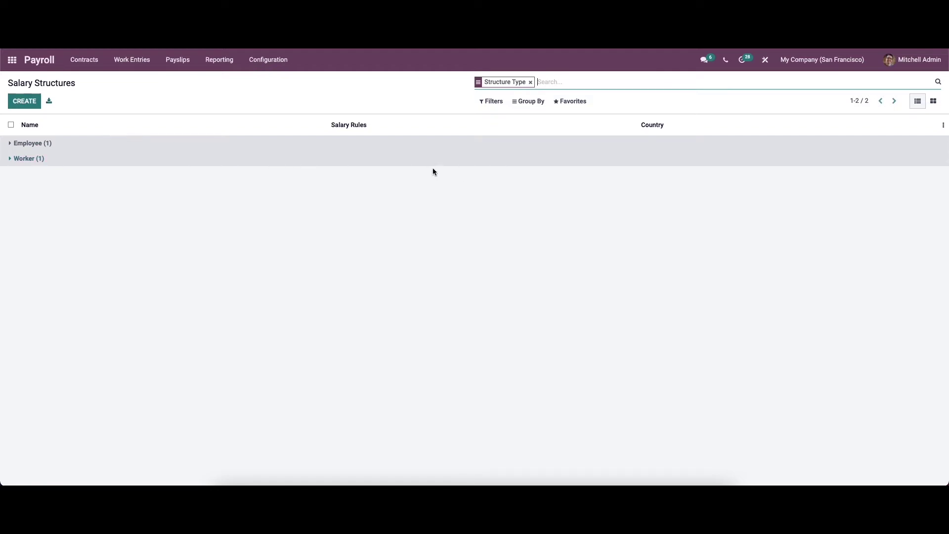
left_click(33, 143)
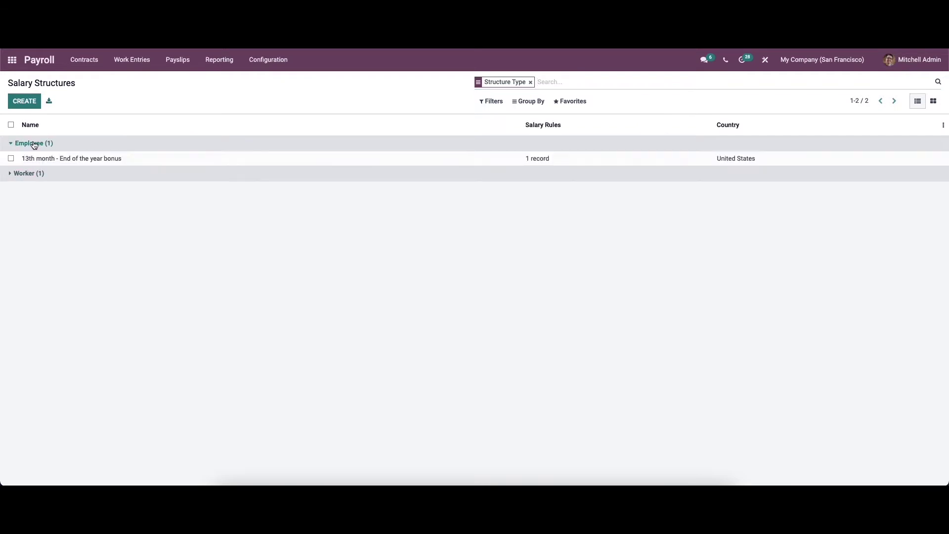
left_click(34, 173)
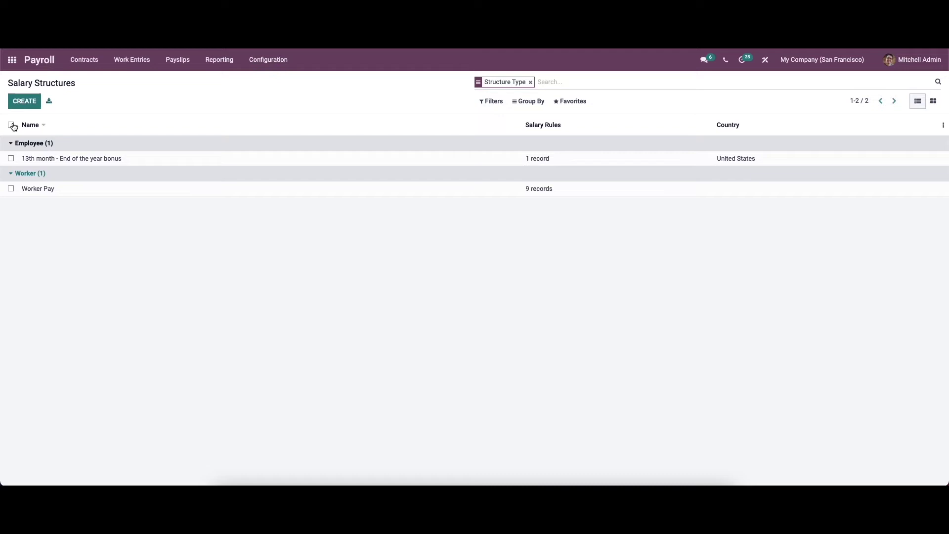
Step: Start a new salary structure named Regular Pay and set its type to Employee
left_click(20, 99)
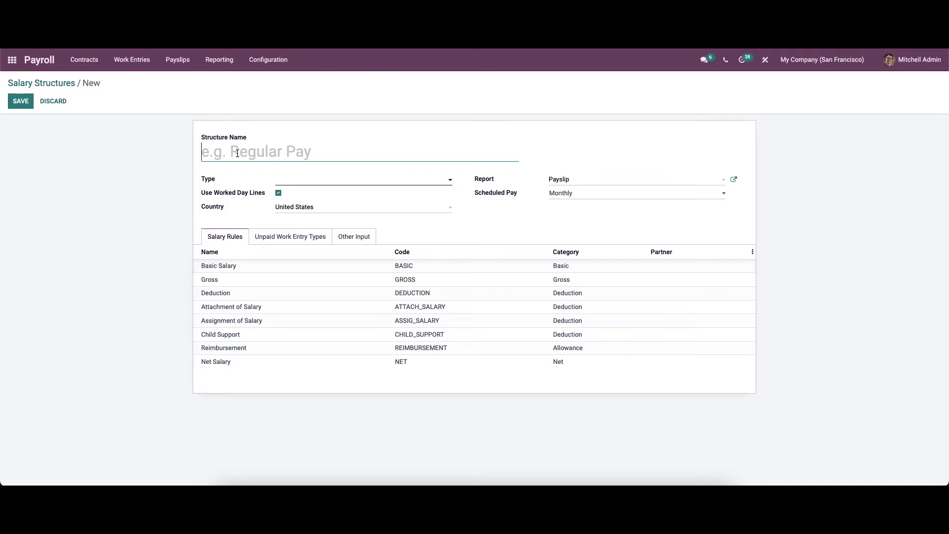
type("R")
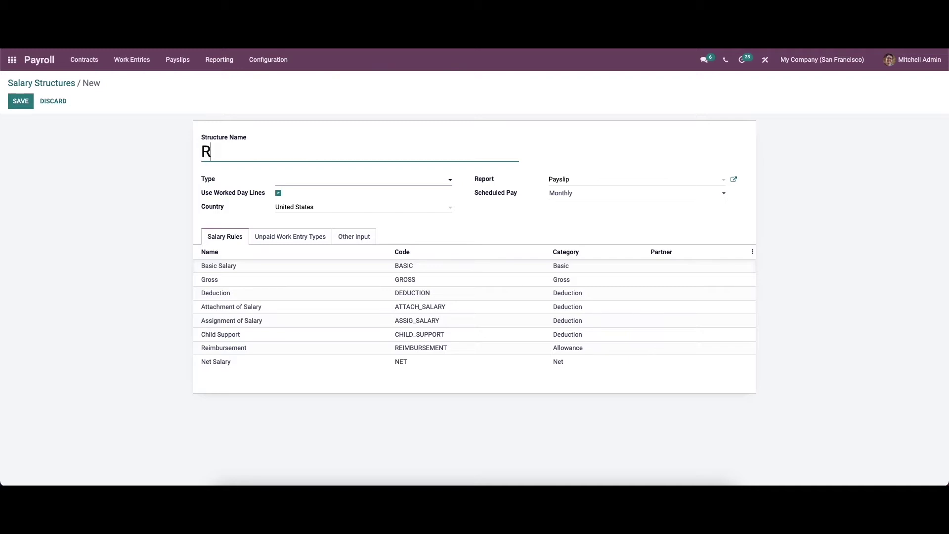
type("egular Pay")
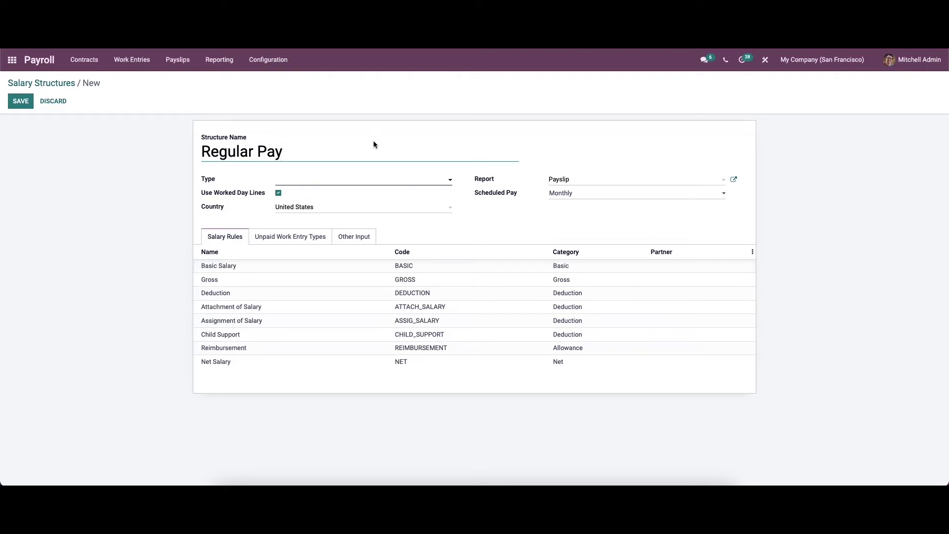
left_click(366, 183)
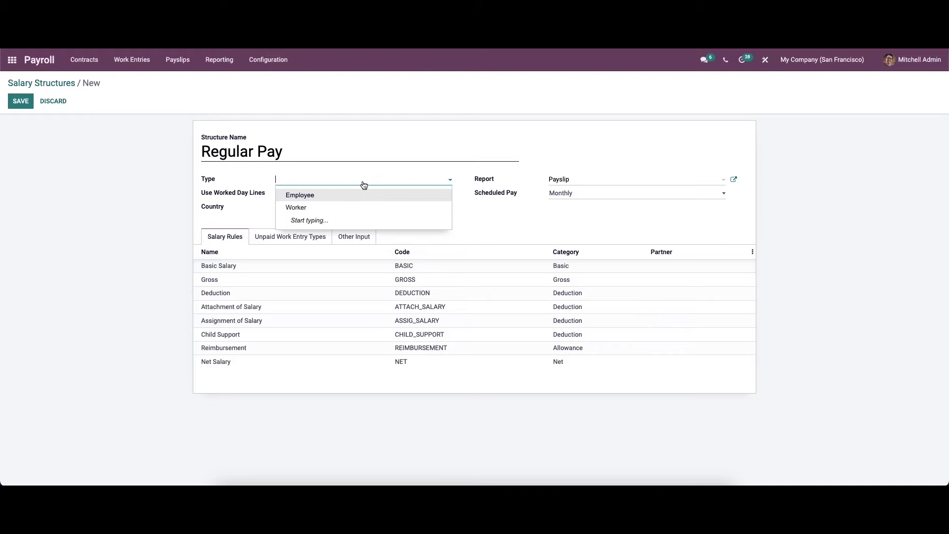
left_click(312, 206)
left_click(250, 176)
left_click(306, 186)
left_click(306, 194)
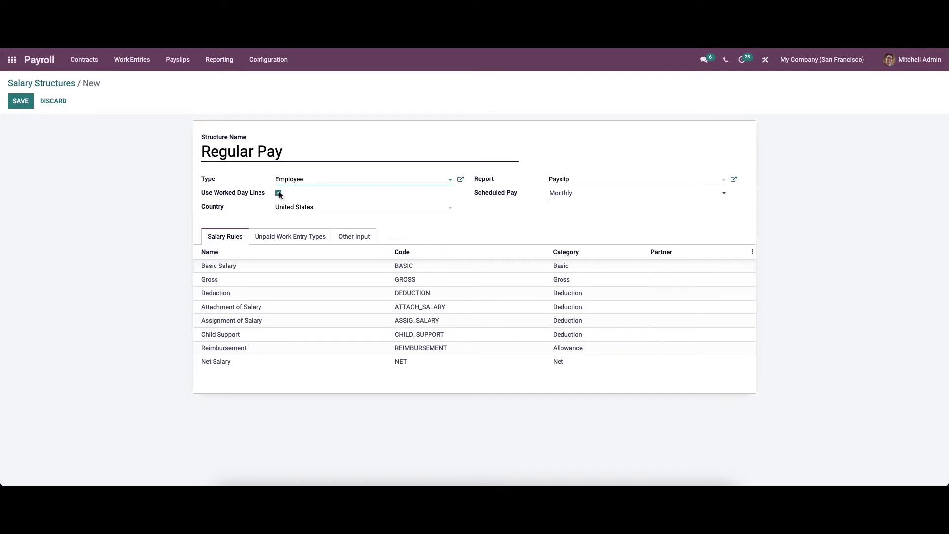
Step: Review the Country, Report and Scheduled Pay choices of the new structure, keeping United States, Payslip and Monthly
left_click(337, 208)
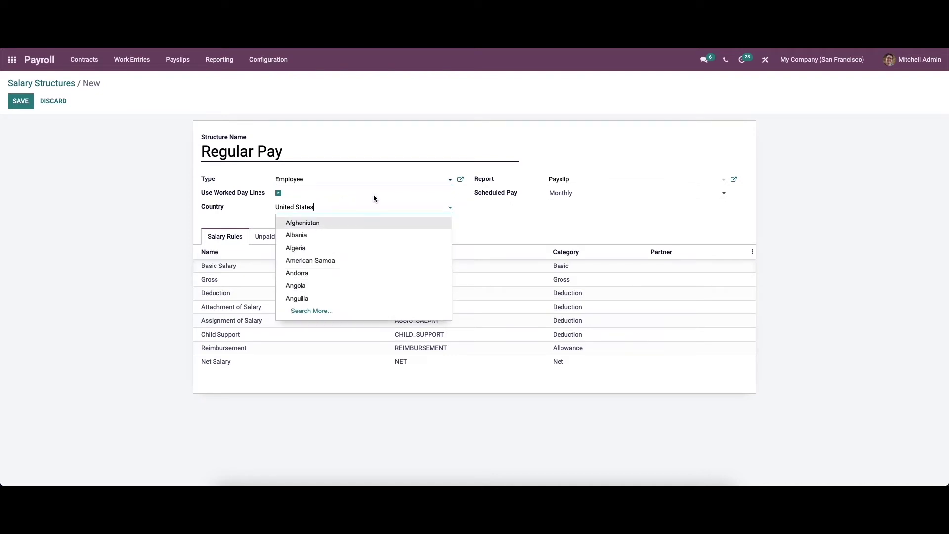
left_click(492, 176)
left_click(604, 184)
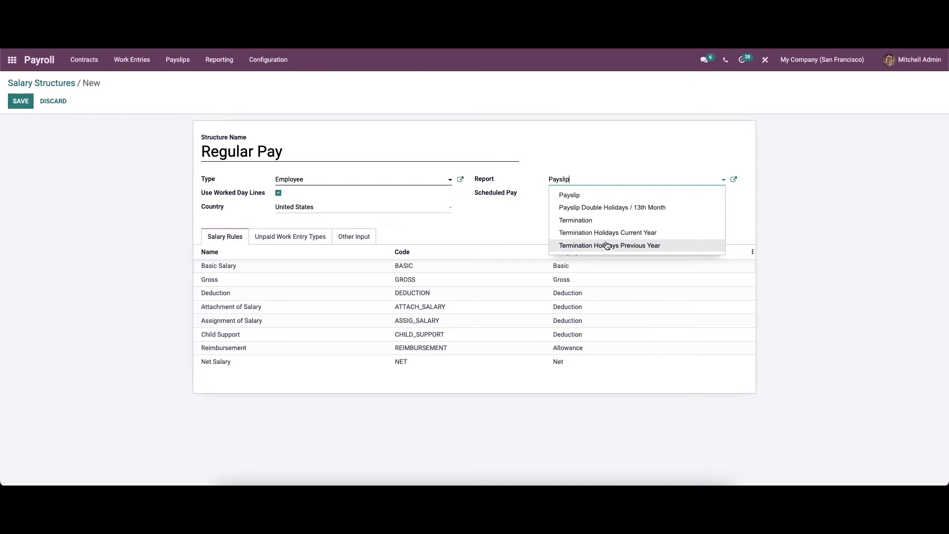
left_click(597, 180)
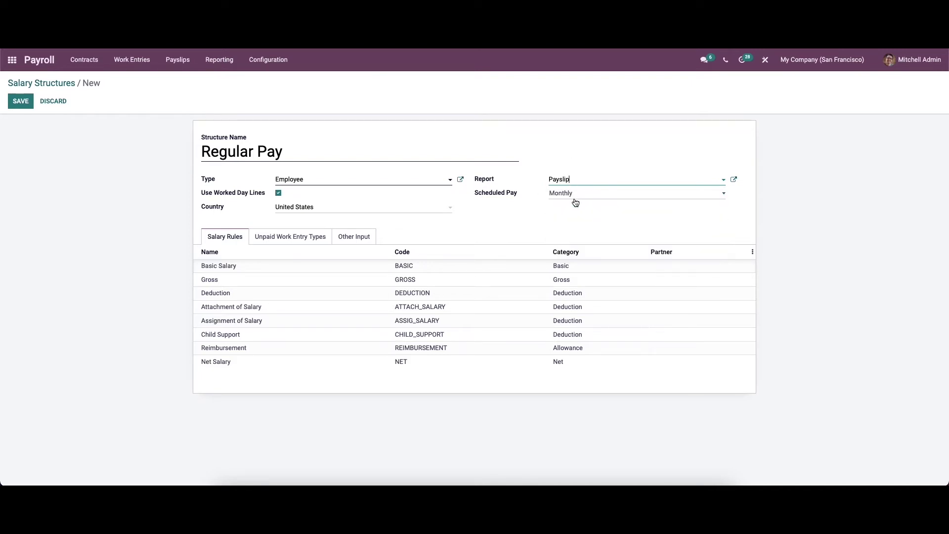
left_click(579, 197)
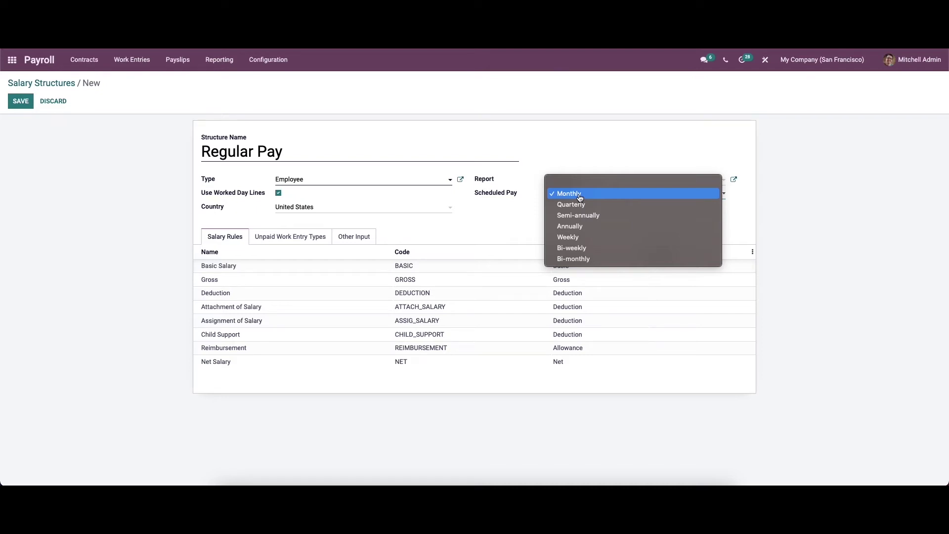
left_click(580, 197)
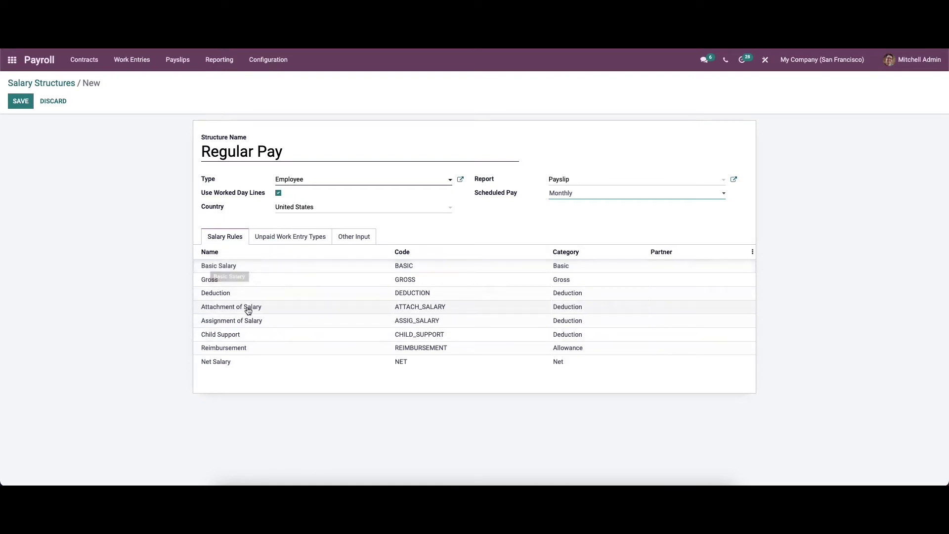
Step: Examine the work entry types that can be added as unpaid without adding any, and view the structure's other inputs
left_click(305, 238)
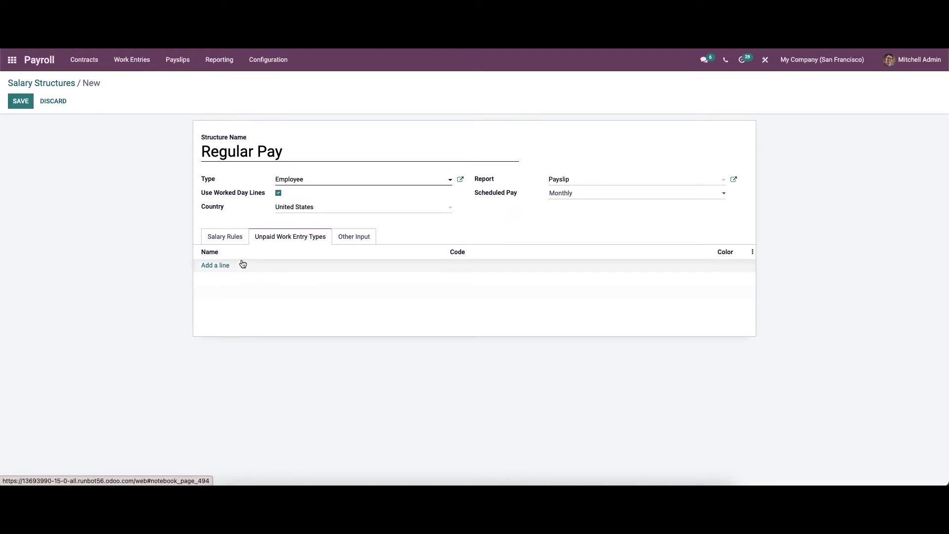
left_click(216, 266)
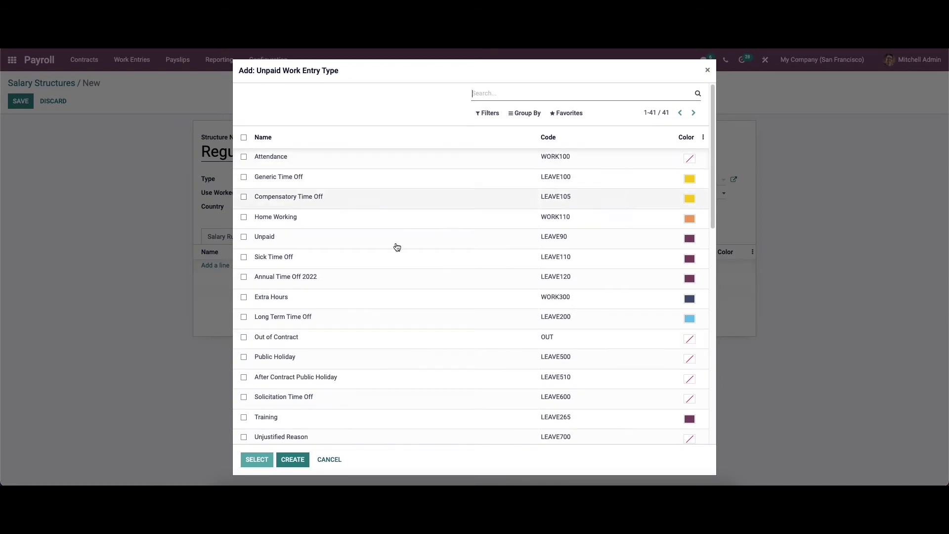
left_click(330, 461)
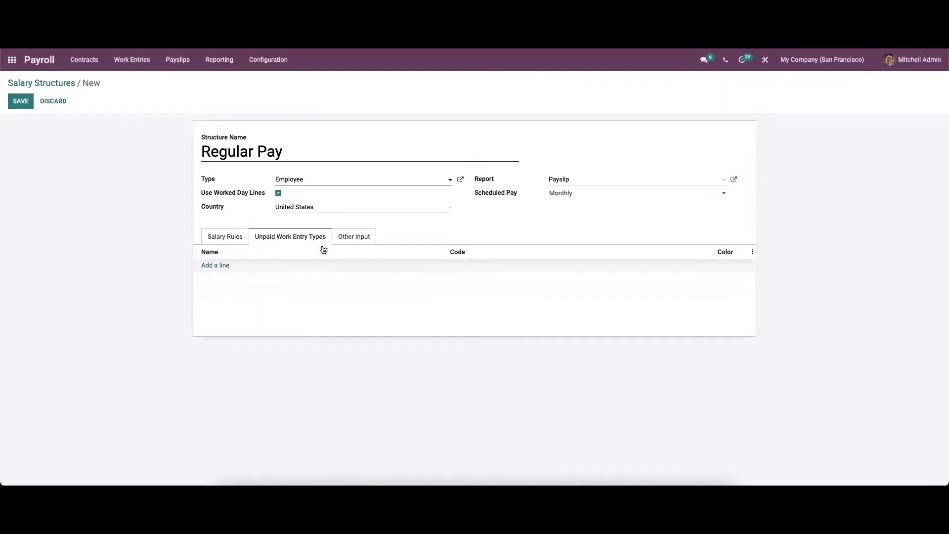
left_click(364, 237)
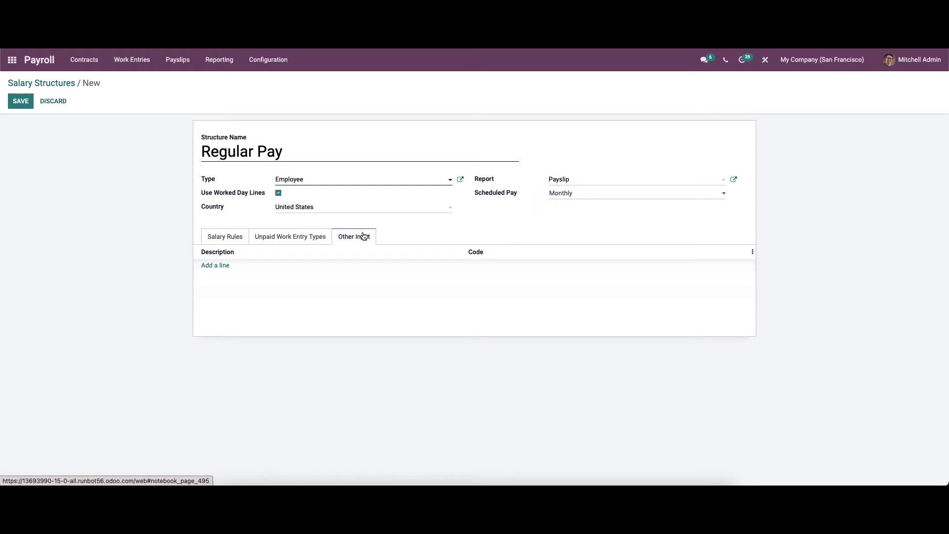
Step: Review the other input lines available without adding any, and save the Regular Pay structure, returning to the salary structures list
left_click(215, 265)
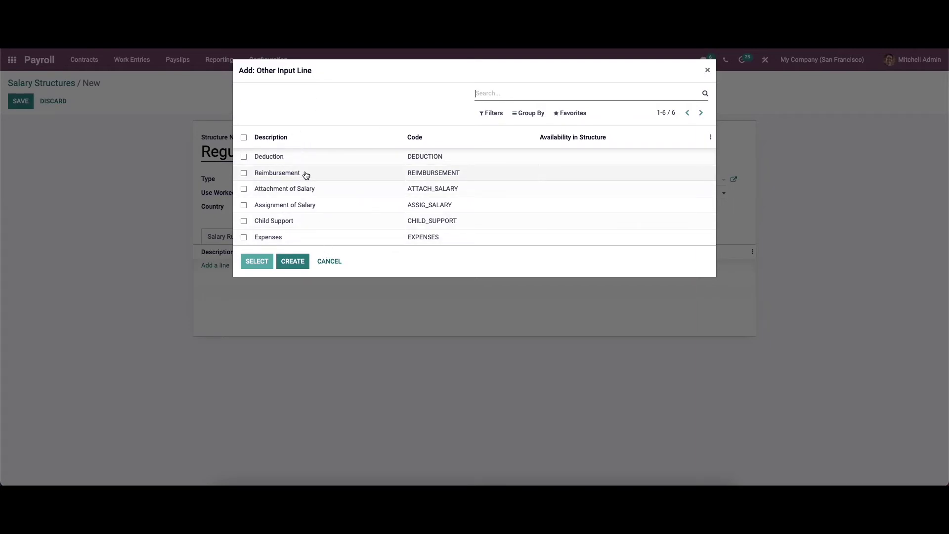
left_click(329, 261)
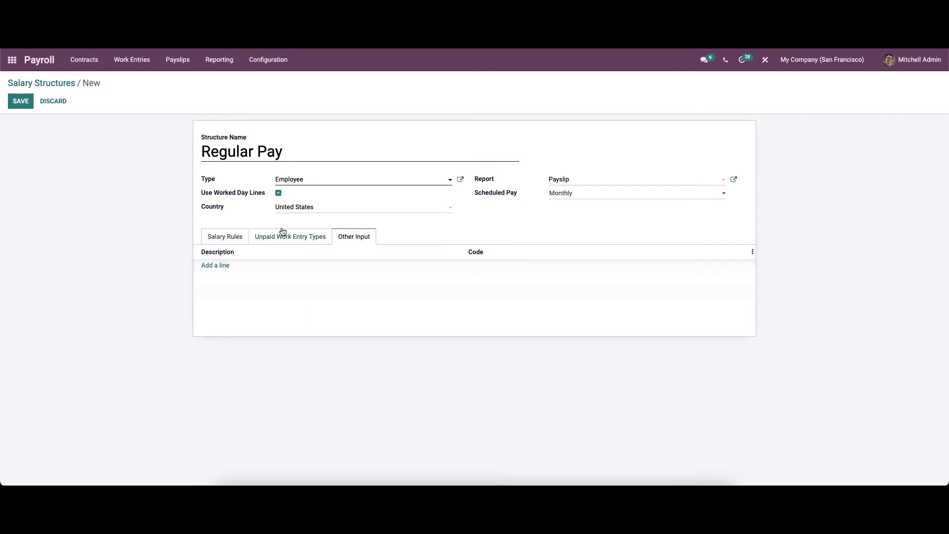
left_click(16, 107)
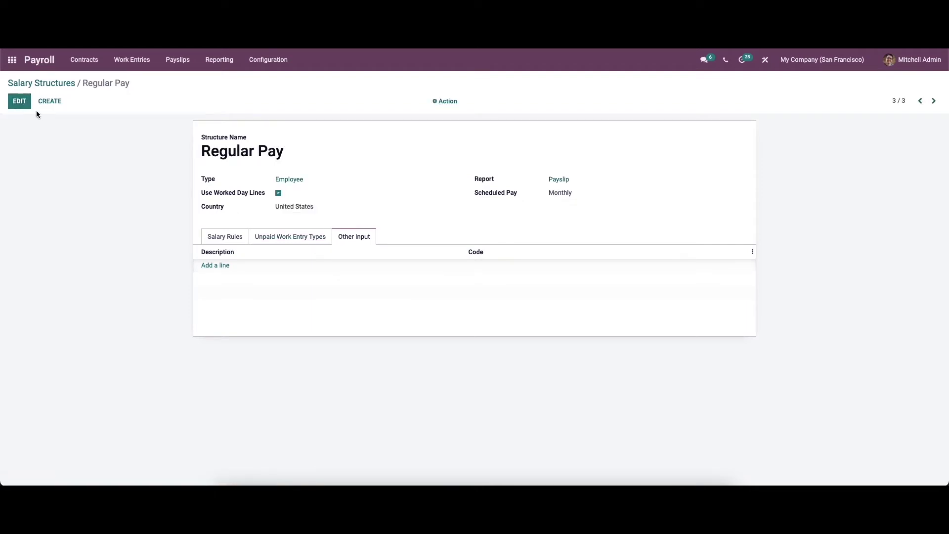
left_click(54, 83)
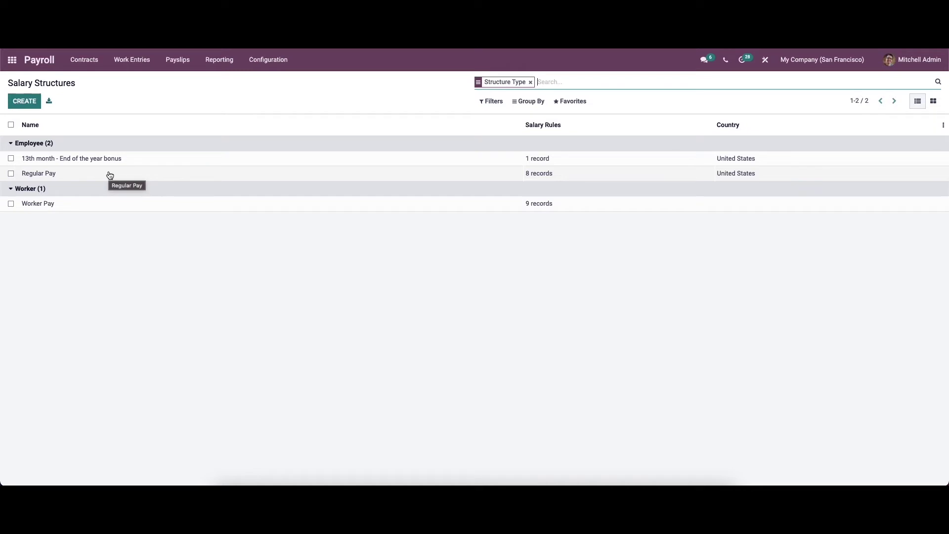
Step: Open the salary rules list, expand the first Regular Pay group and open its Basic Salary rule for editing
left_click(275, 61)
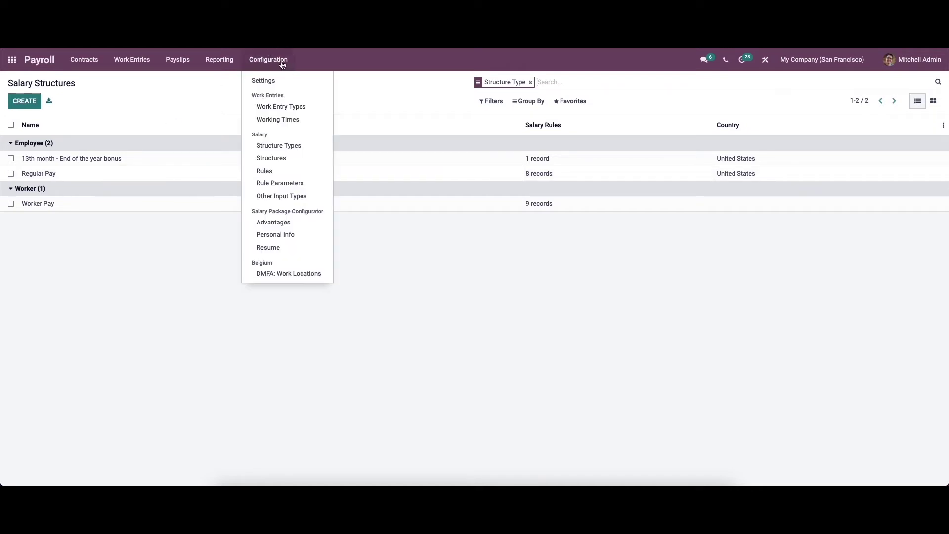
left_click(280, 172)
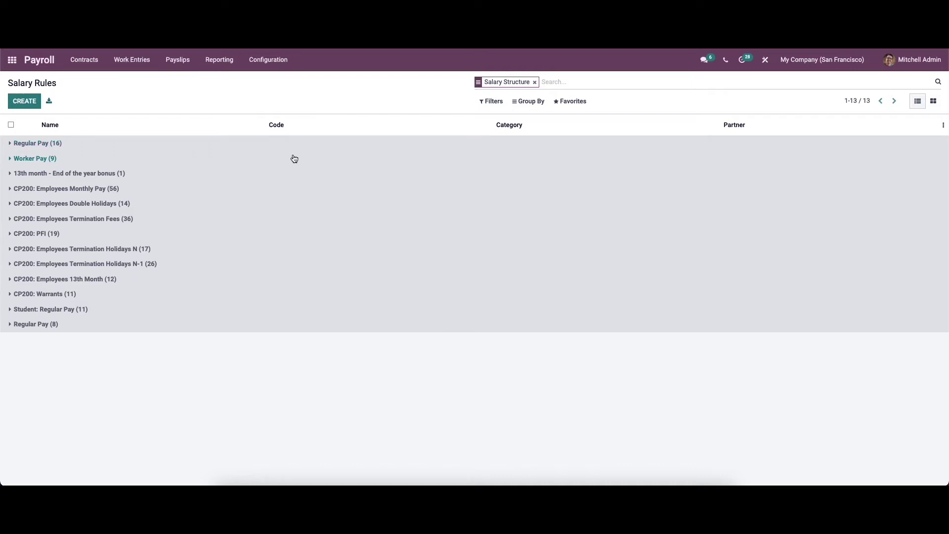
left_click(159, 146)
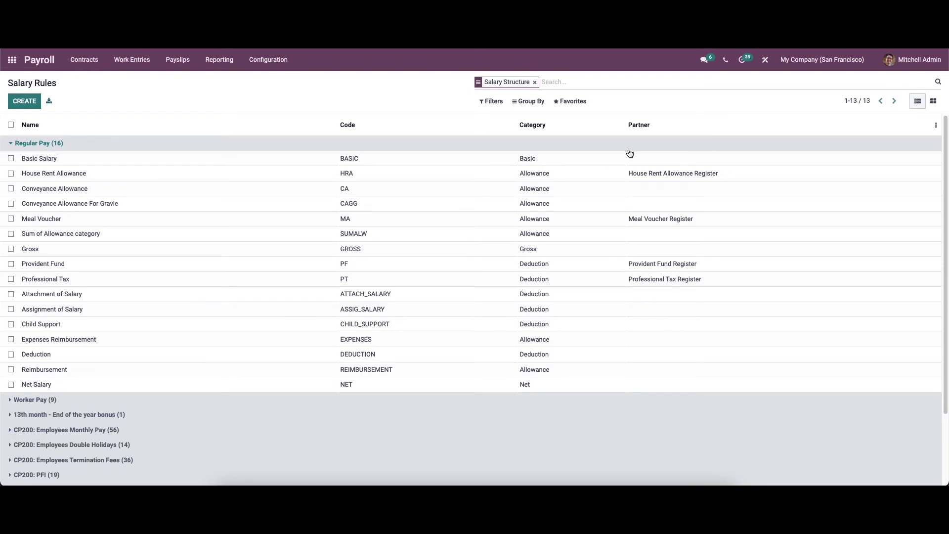
left_click(182, 159)
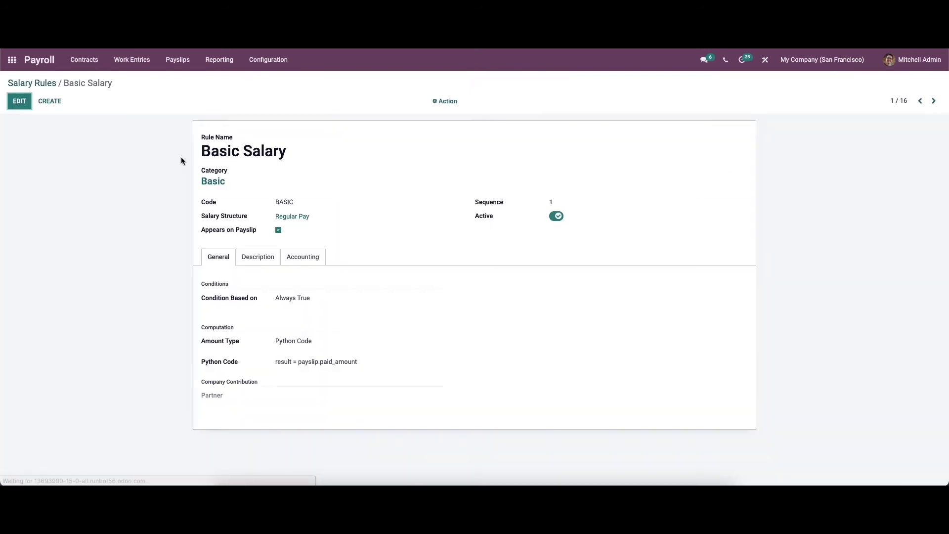
left_click(21, 101)
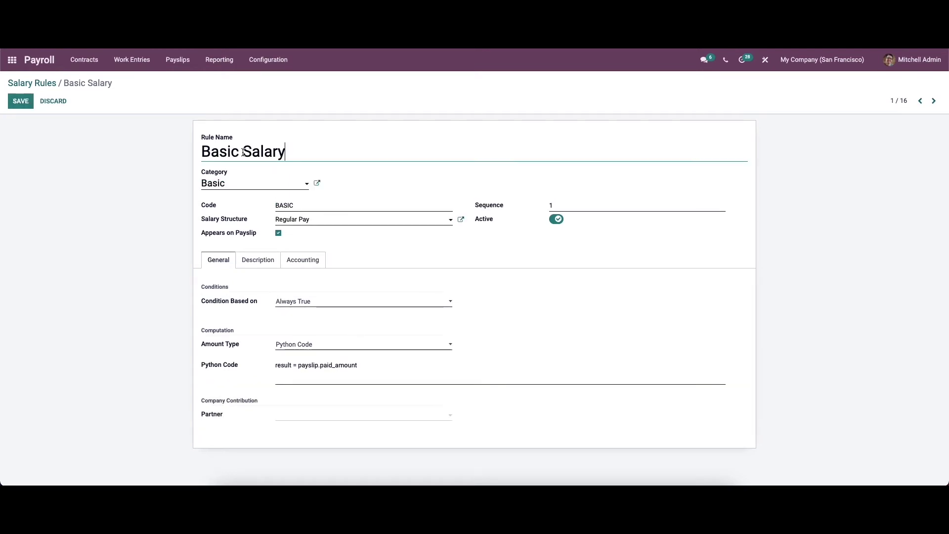
Step: Review the Category and Salary Structure choices, Sequence and Active setting of the Basic Salary rule, keeping Basic and Regular Pay
left_click(281, 182)
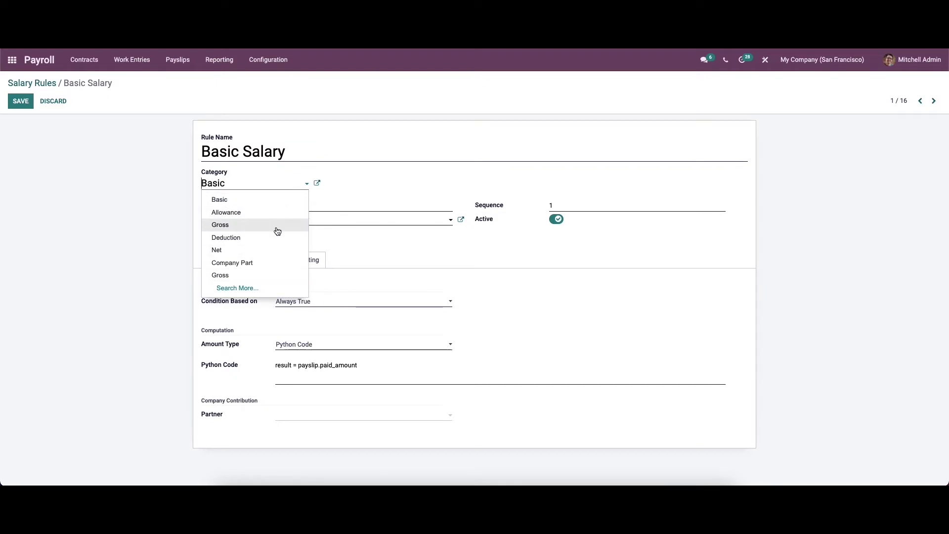
left_click(248, 289)
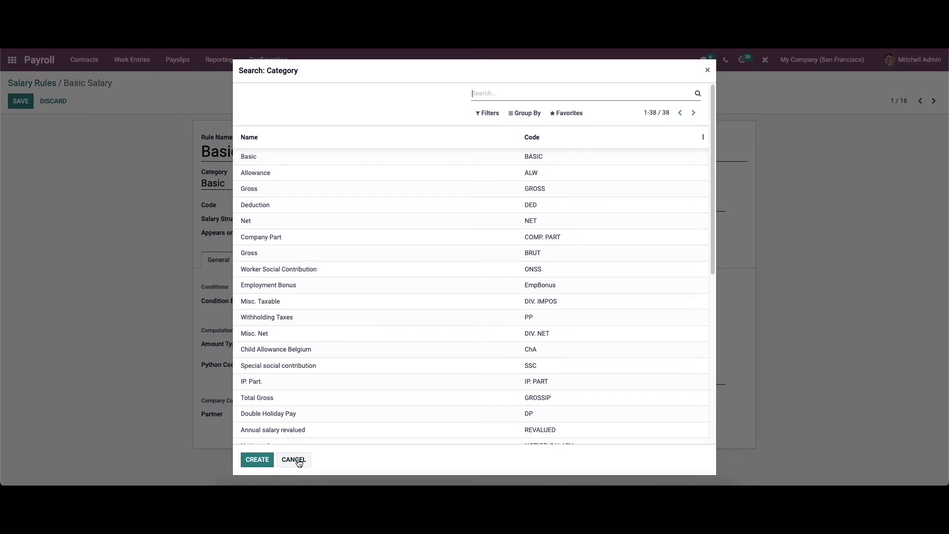
left_click(294, 460)
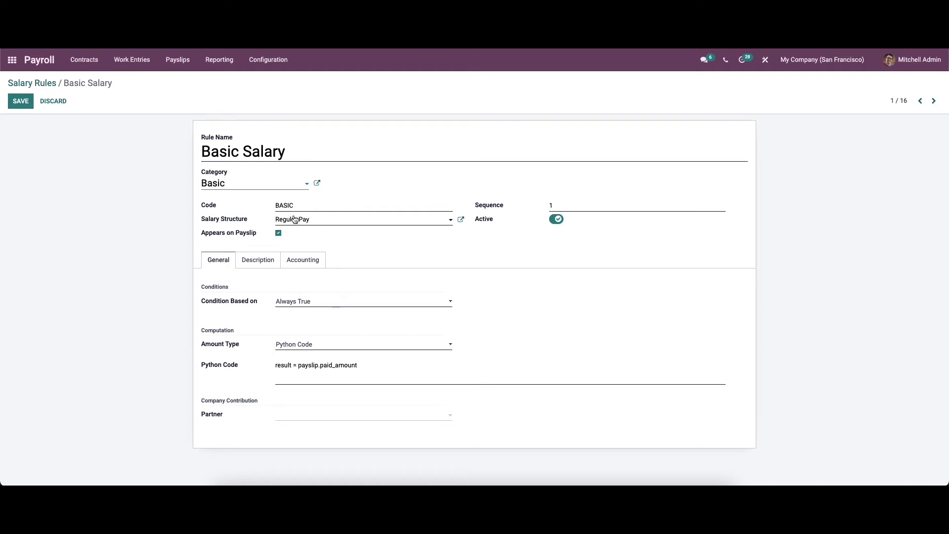
left_click(321, 224)
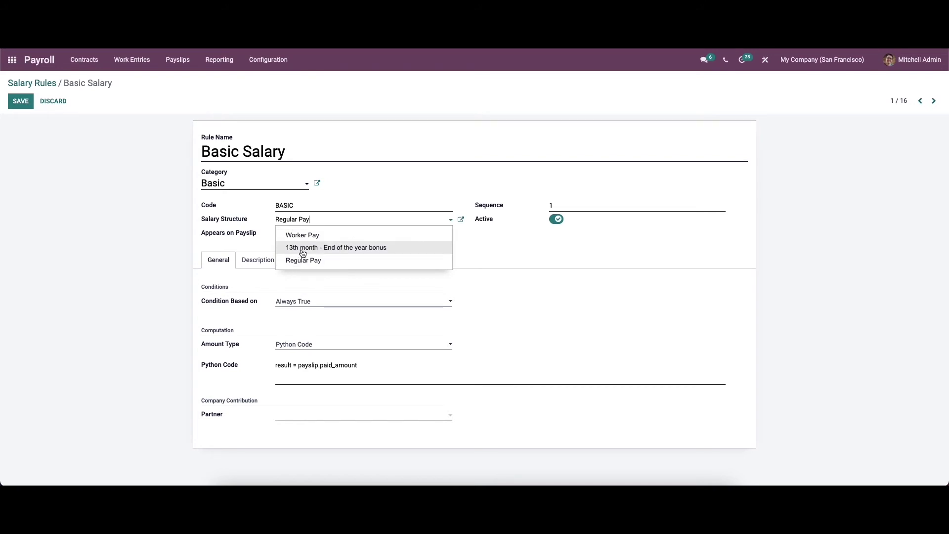
left_click(429, 167)
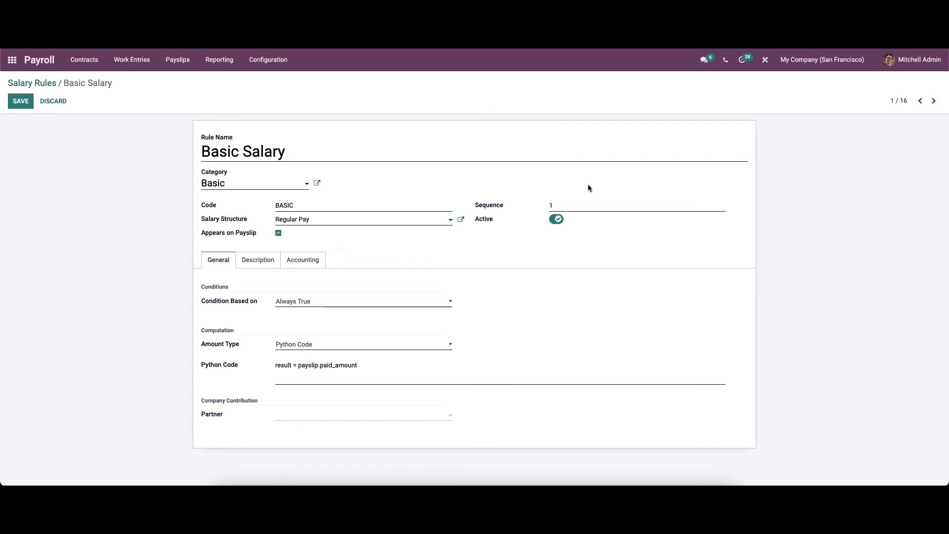
double_click(550, 204)
left_click(545, 222)
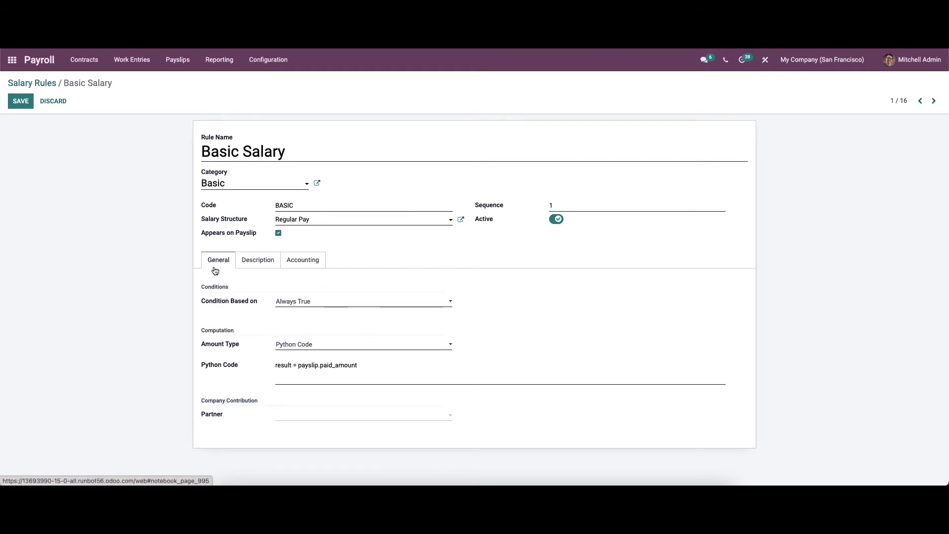
Step: Examine the rule's condition, amount type and contribution partner choices, keeping Always True and Python Code and leaving the partner empty
left_click(330, 302)
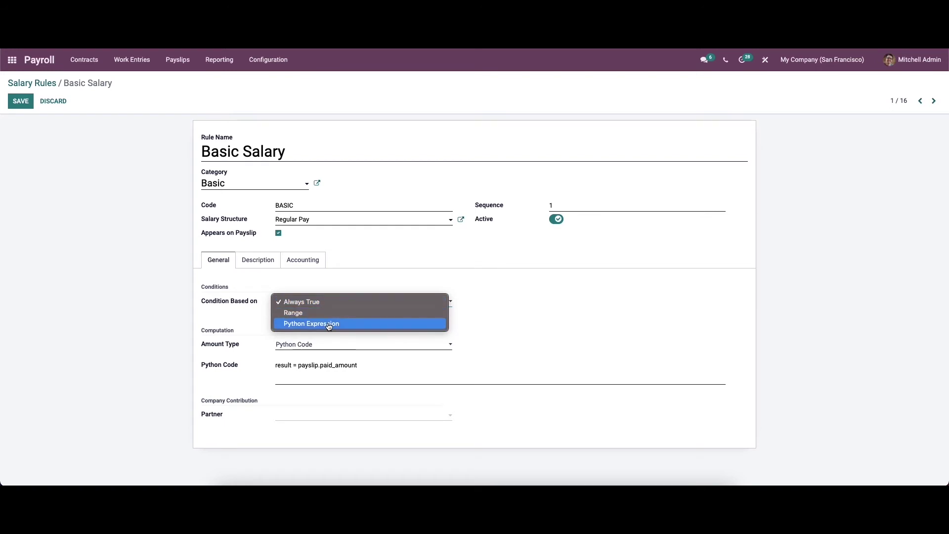
left_click(341, 272)
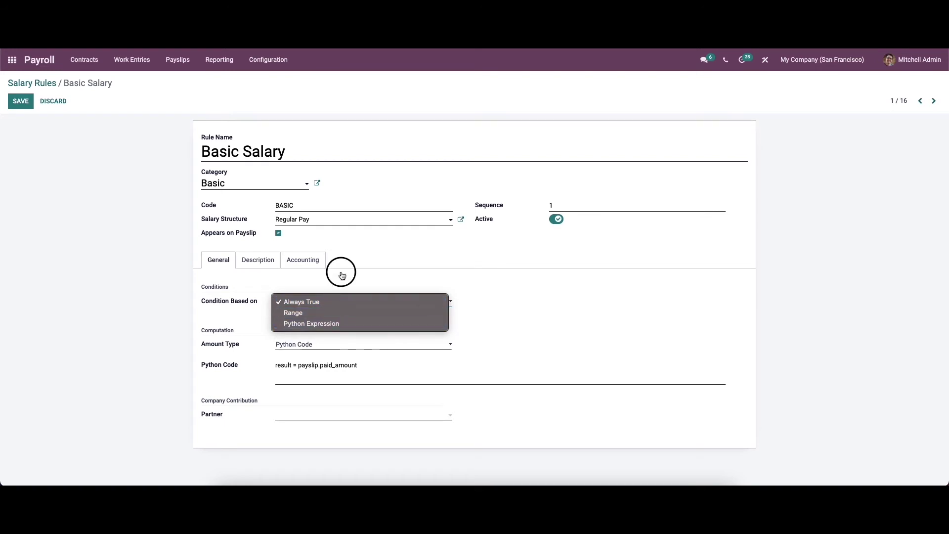
left_click(341, 349)
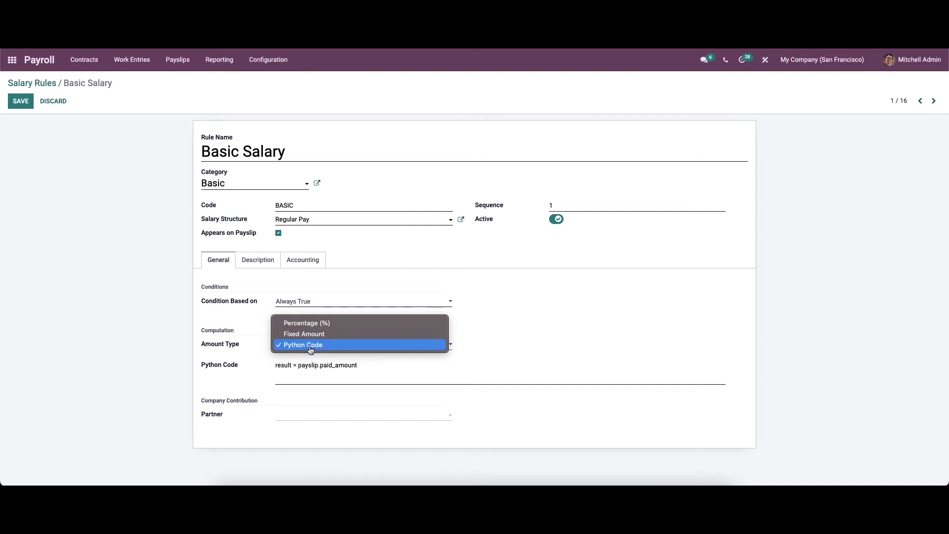
left_click(364, 346)
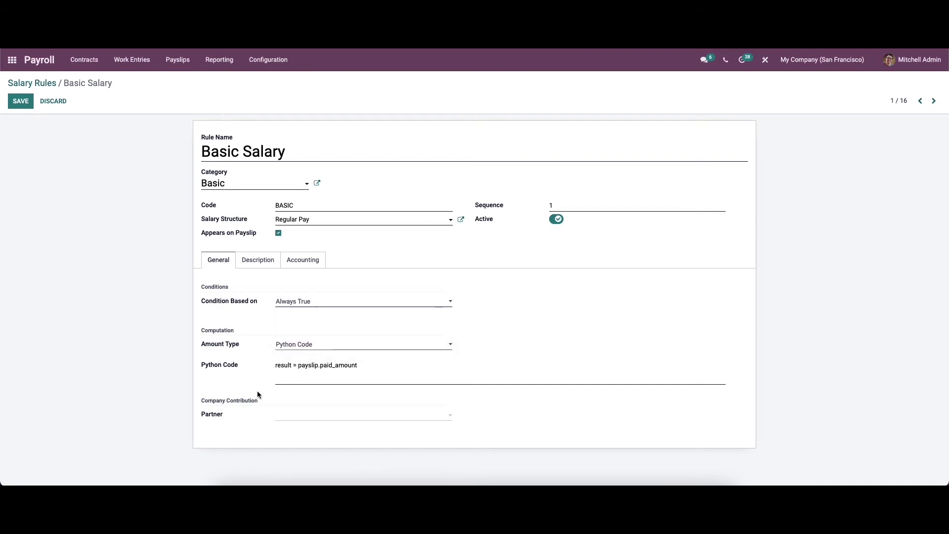
left_click(339, 420)
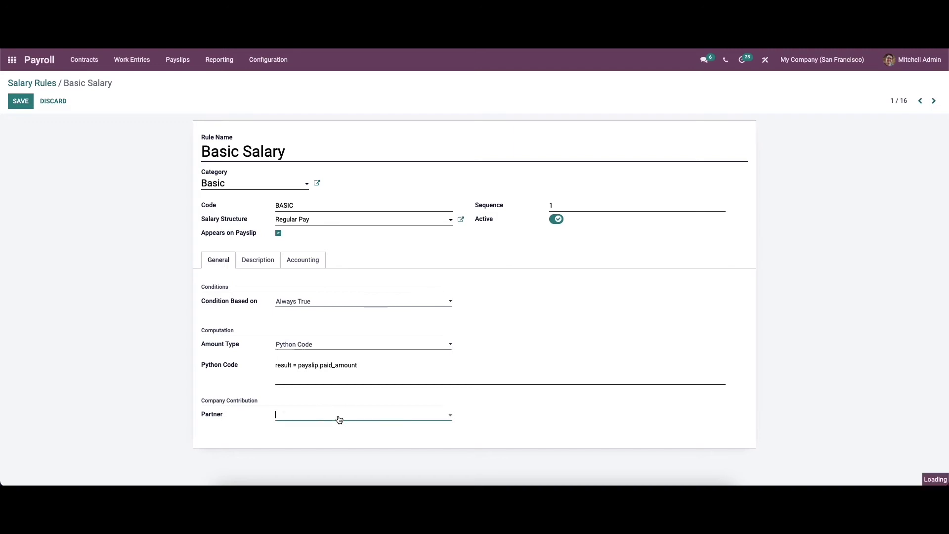
left_click(391, 430)
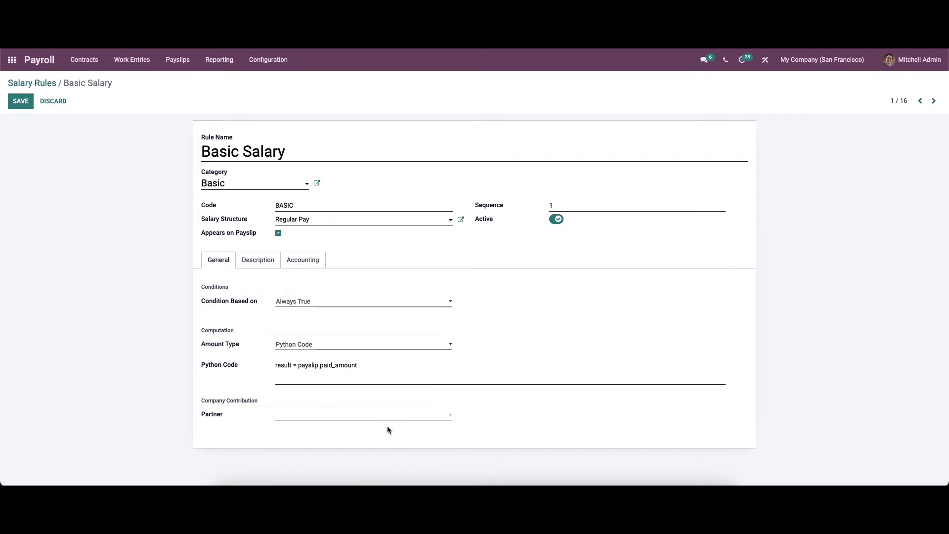
Step: Review the Basic Salary rule's description and accounting settings, and return to the salary rules list with all edits discarded
left_click(254, 262)
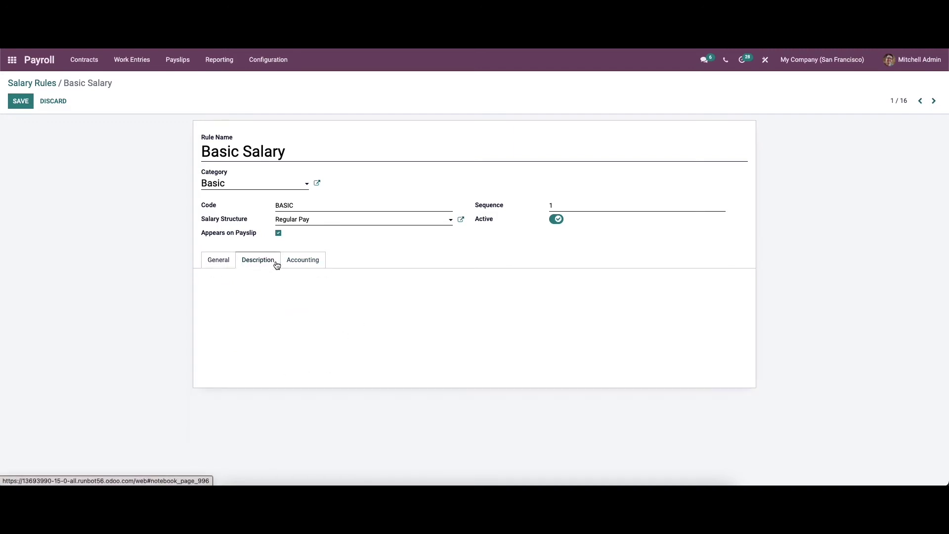
left_click(304, 263)
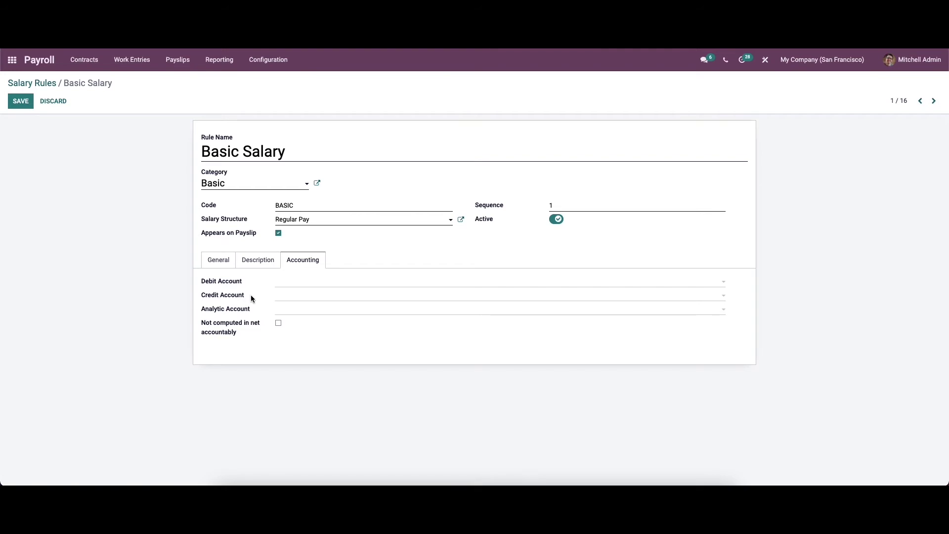
left_click(278, 323)
left_click(49, 101)
left_click(46, 83)
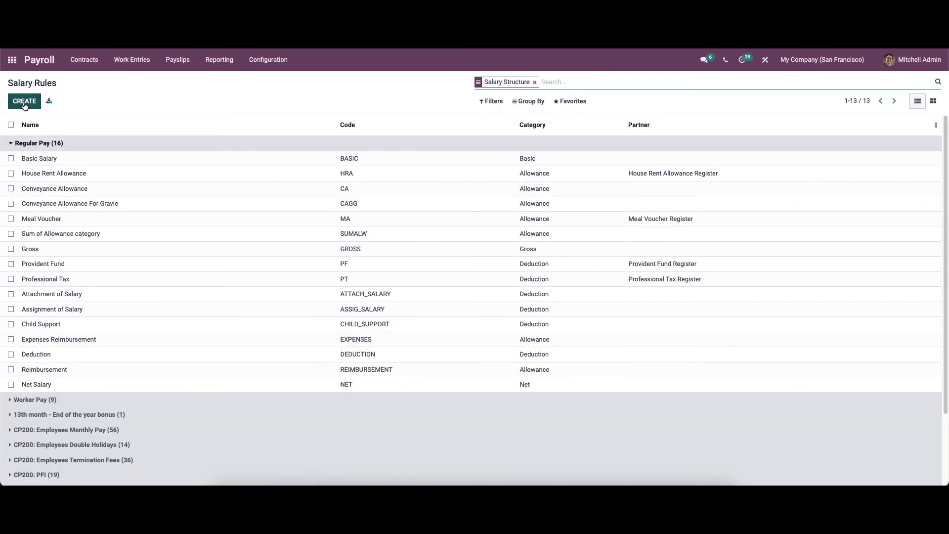
Step: View the blank form for a new salary rule and discard it
left_click(24, 106)
left_click(48, 101)
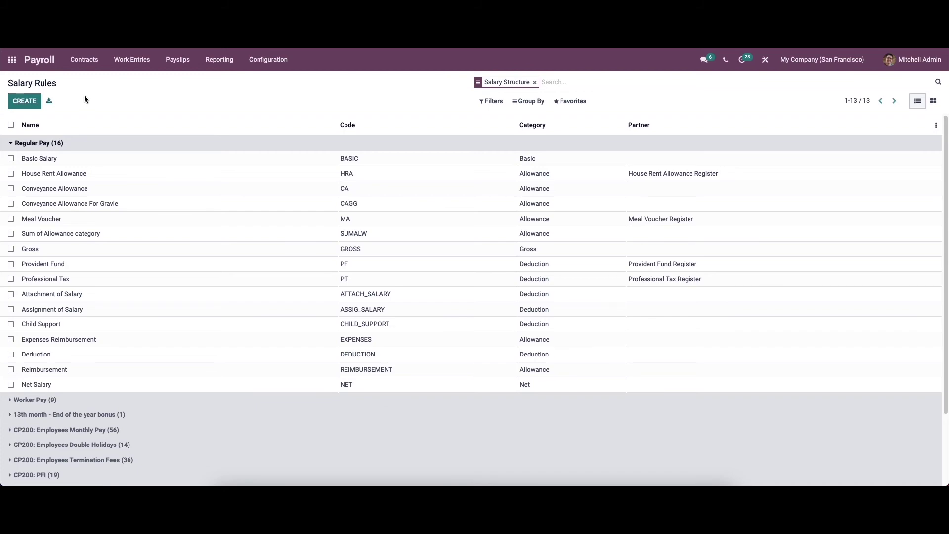
Step: Start a new payslip from the payslips to pay and select the employee it is for
left_click(179, 61)
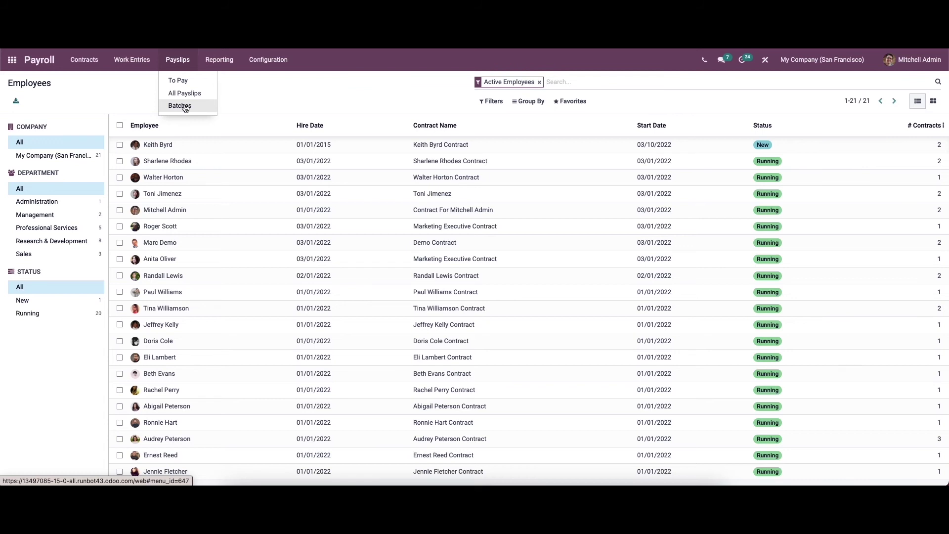
left_click(183, 85)
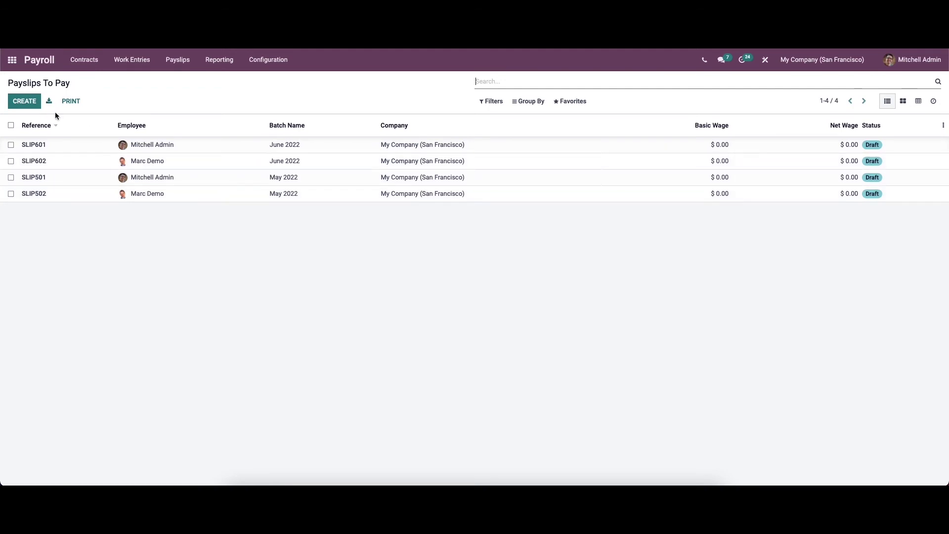
left_click(13, 104)
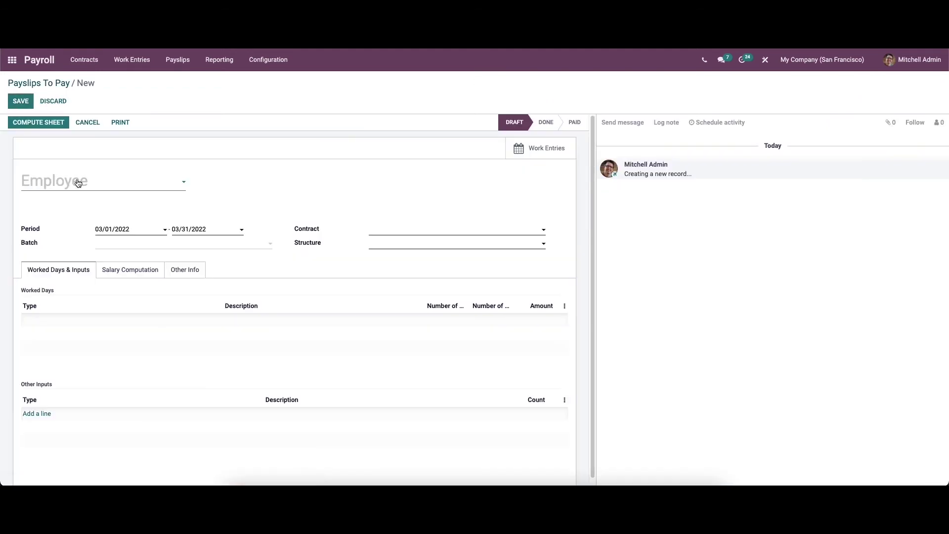
left_click(78, 183)
left_click(77, 202)
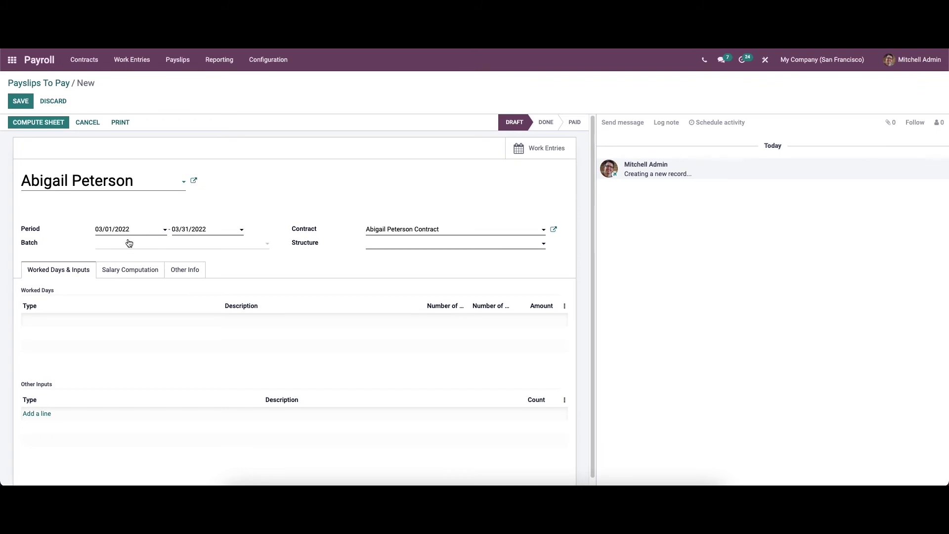
Step: Check the payslip's batch and contract fields without changing them, and set its structure to Regular Pay
left_click(141, 247)
left_click(299, 246)
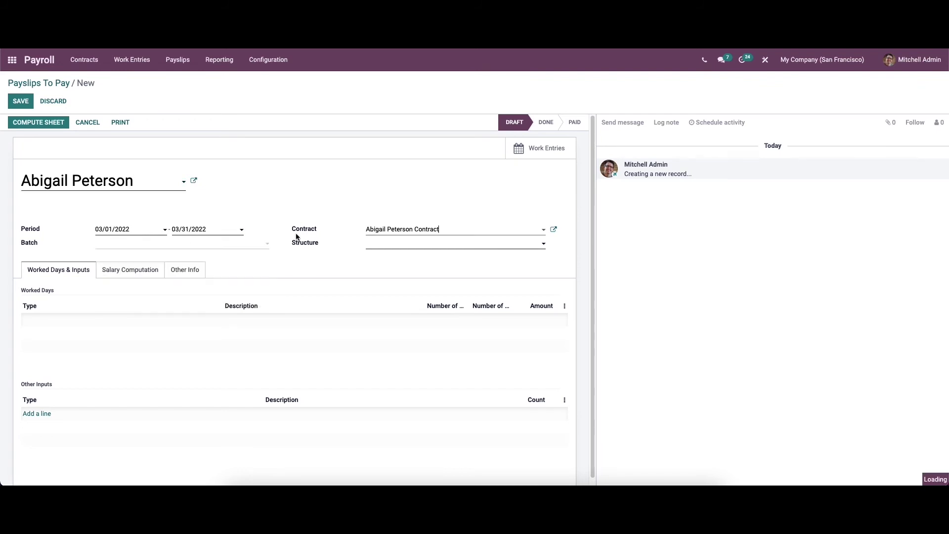
left_click(335, 261)
left_click(414, 249)
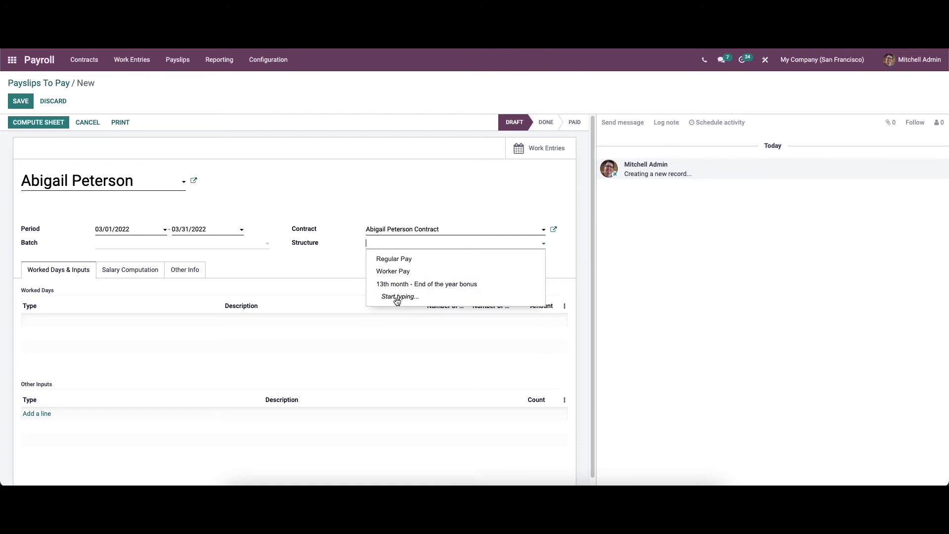
left_click(384, 258)
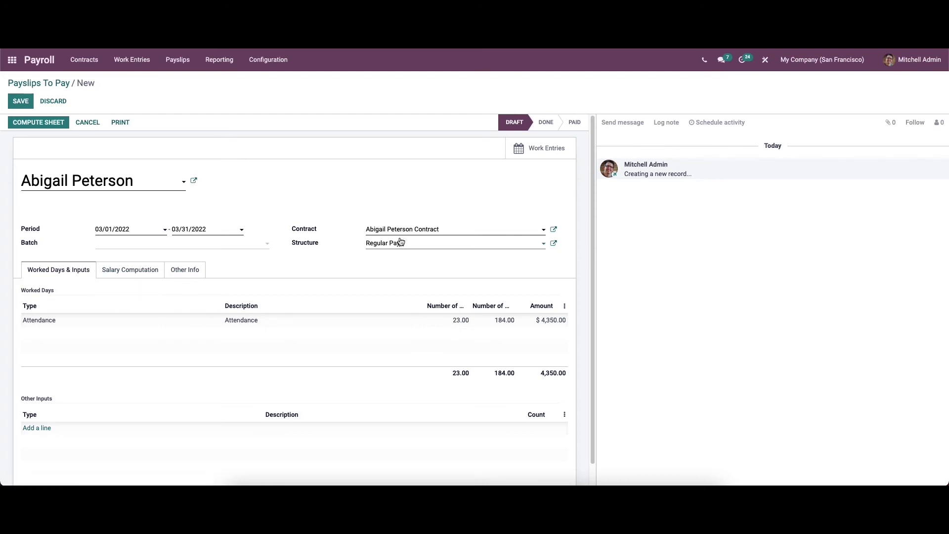
Step: Compute the payslip's salary sheet from the Regular Pay rules and view the payslip's other information
left_click(143, 271)
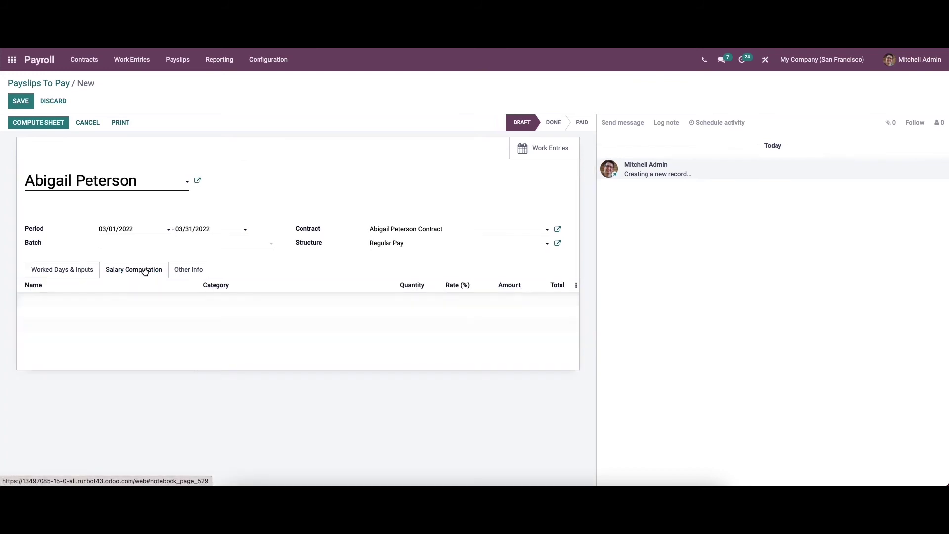
left_click(41, 125)
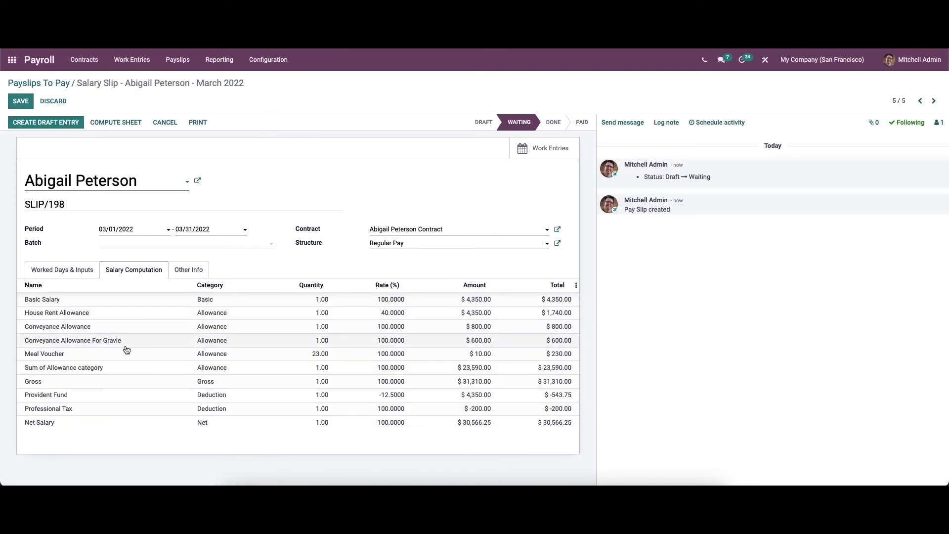
left_click(188, 270)
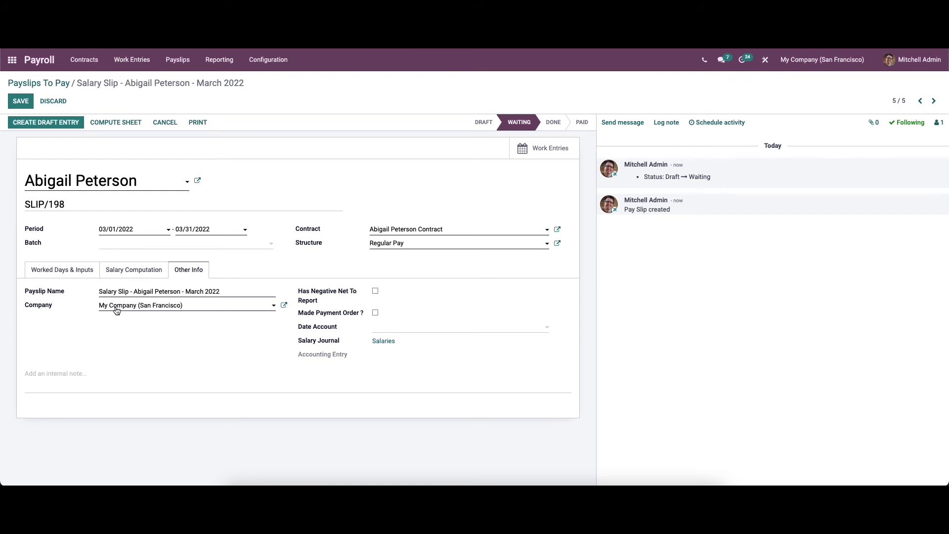
Step: Check the payslip's company choices and accounting date calendar without changing either field
left_click(236, 308)
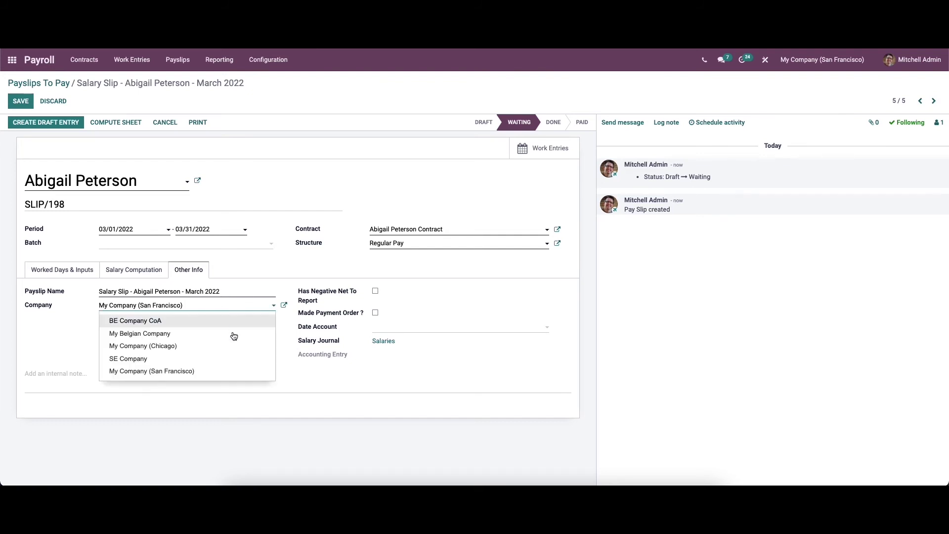
left_click(220, 306)
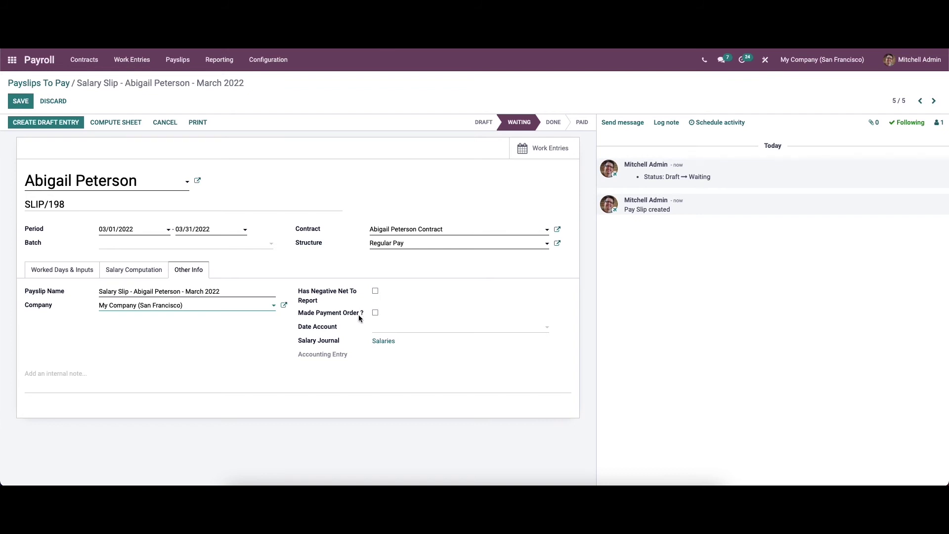
left_click(386, 330)
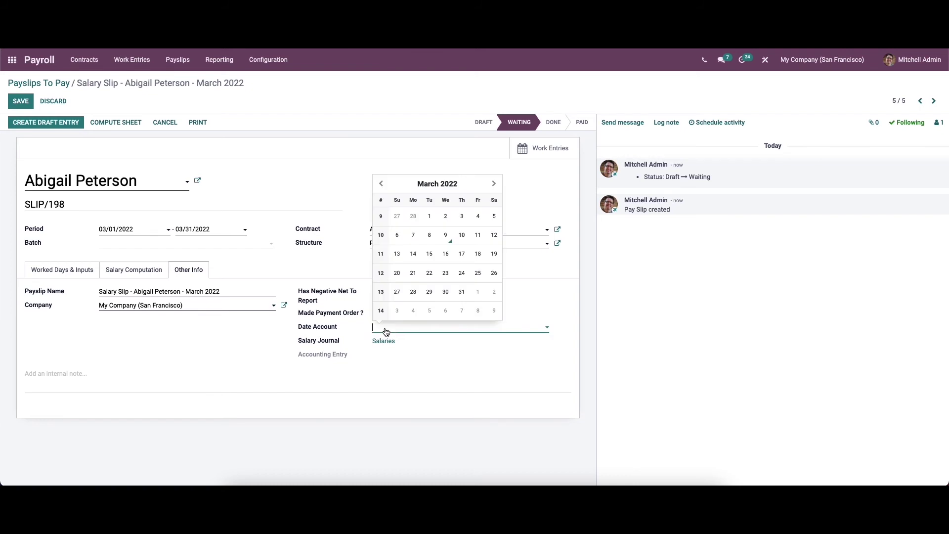
left_click(386, 330)
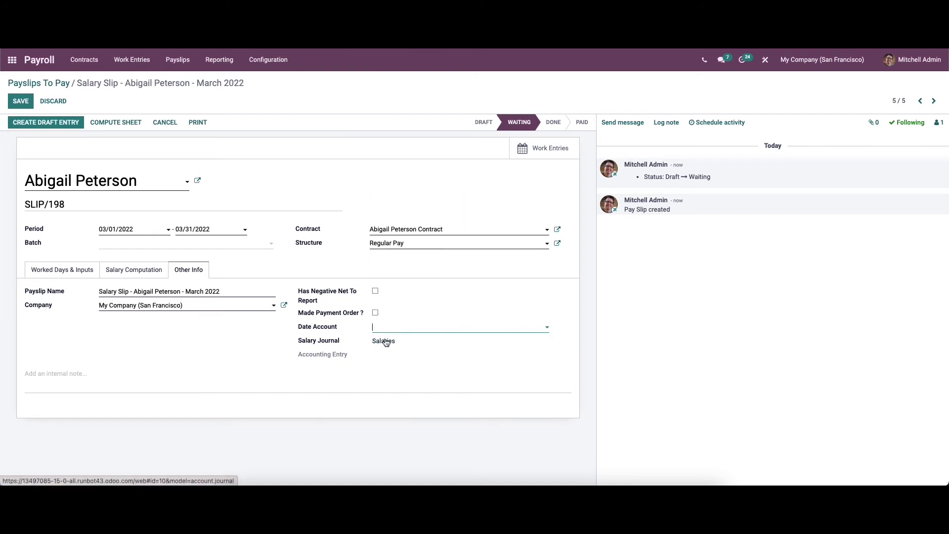
Step: Open the payslip's Salaries journal, view its editable fields and a blank journal form without saving, and return to the payslip
left_click(384, 342)
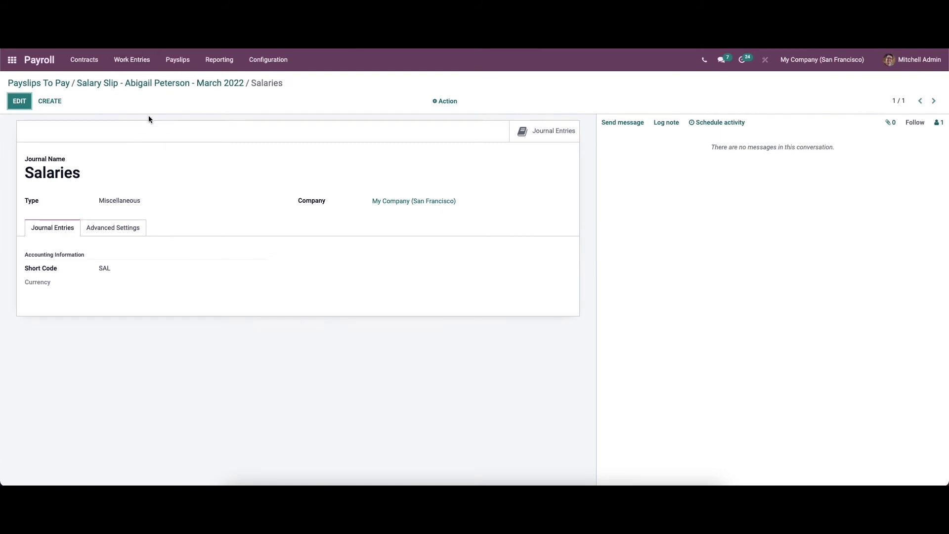
left_click(20, 102)
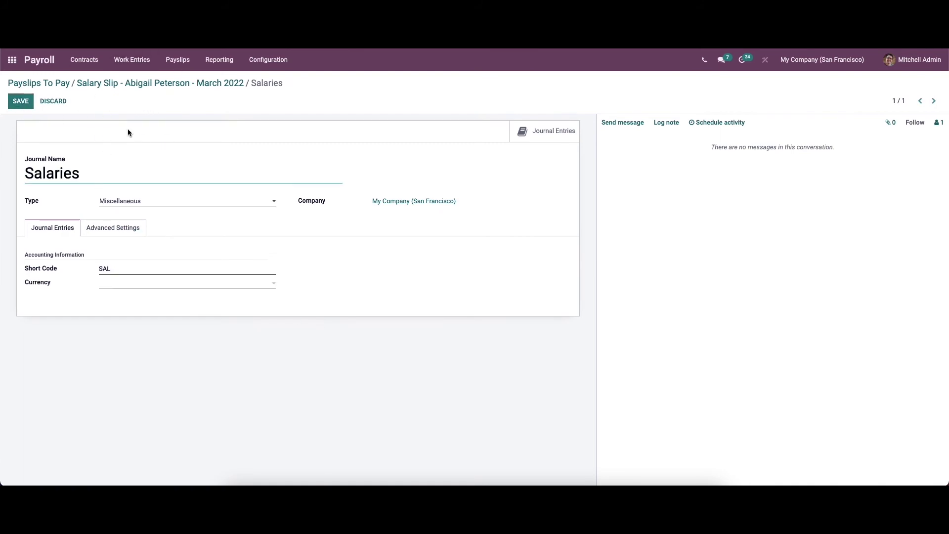
left_click(51, 101)
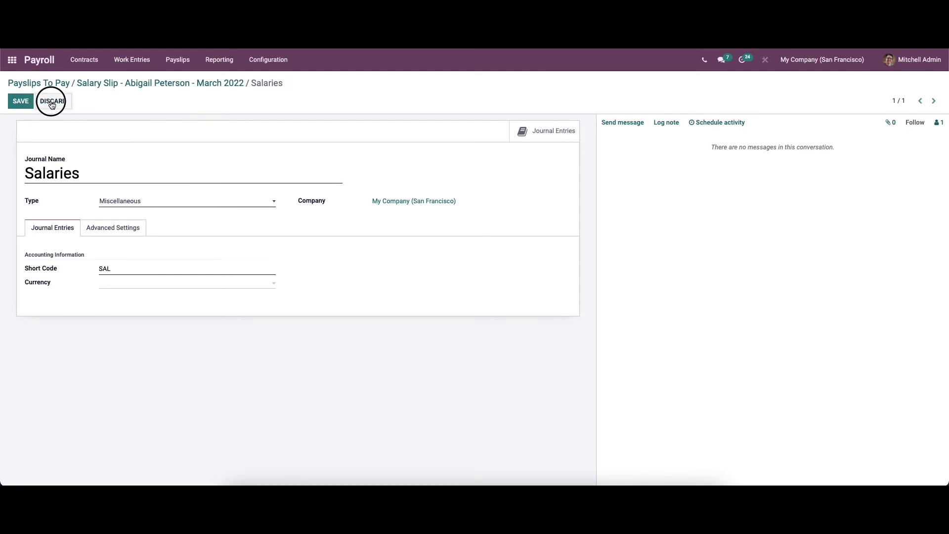
left_click(52, 101)
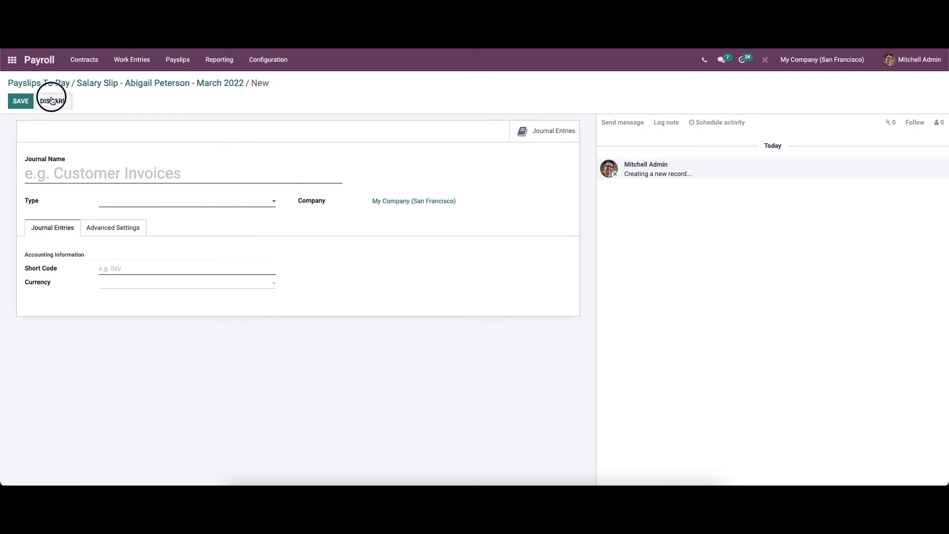
left_click(106, 83)
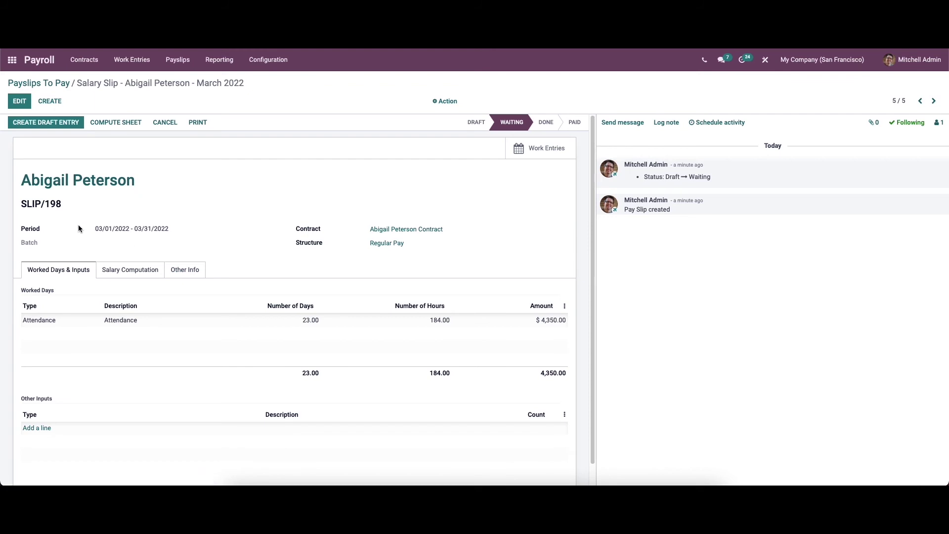
Step: Create the payslip's draft accounting entry and start its payment report with Bank as the bank journal
left_click(63, 124)
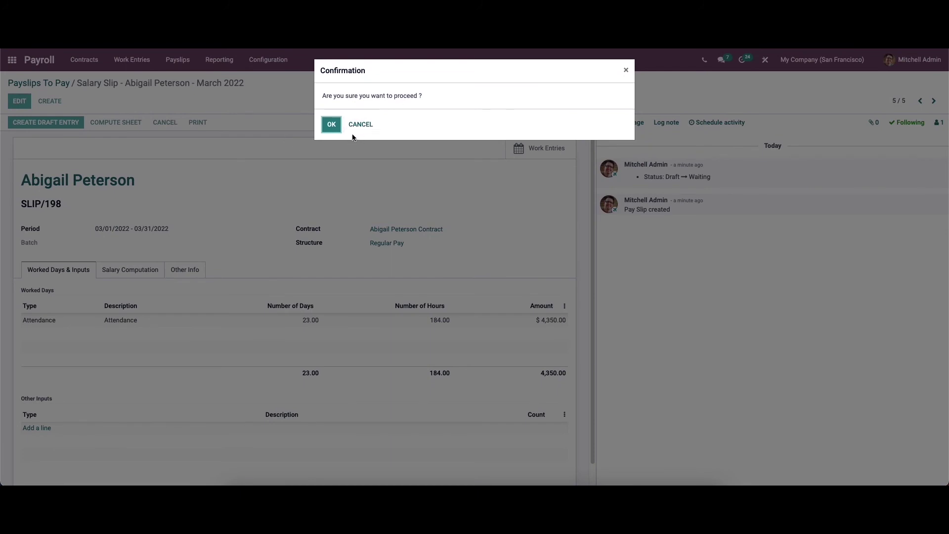
left_click(331, 127)
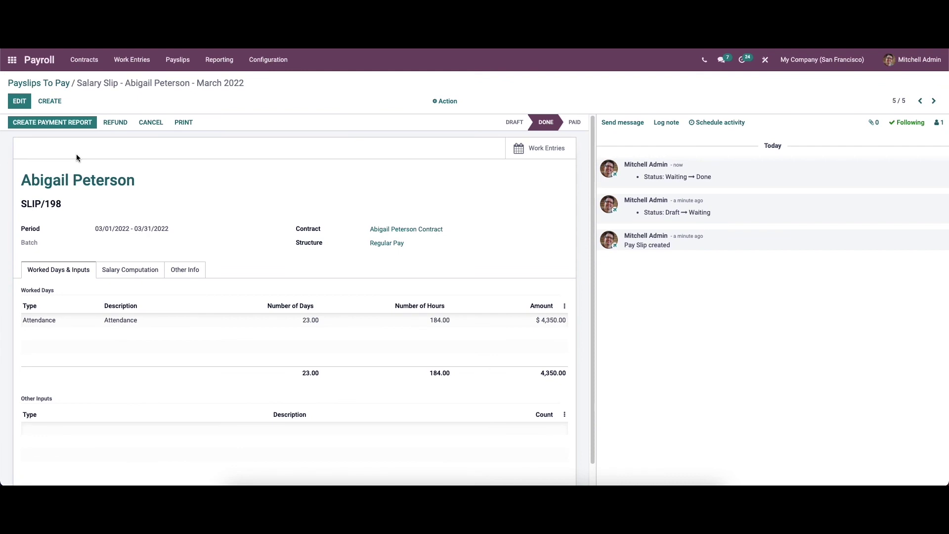
left_click(76, 124)
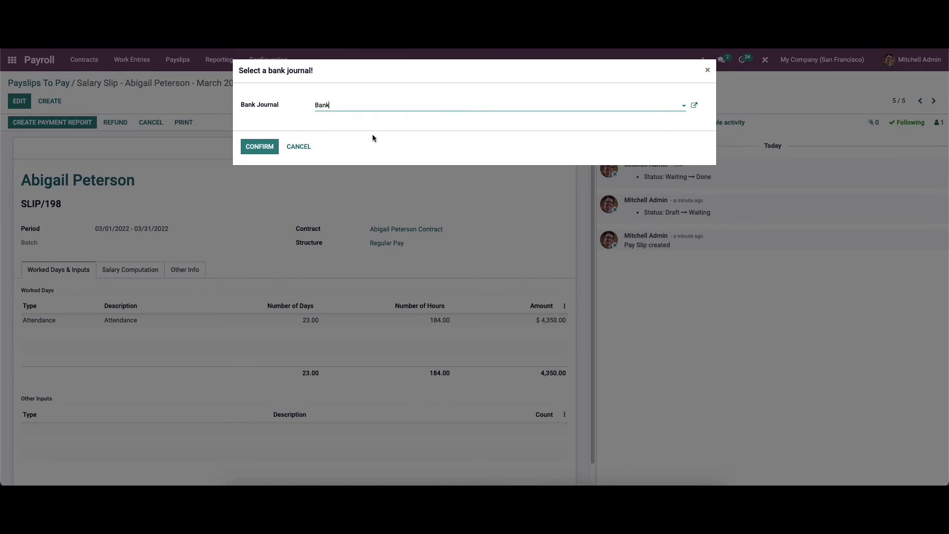
left_click(347, 109)
left_click(346, 121)
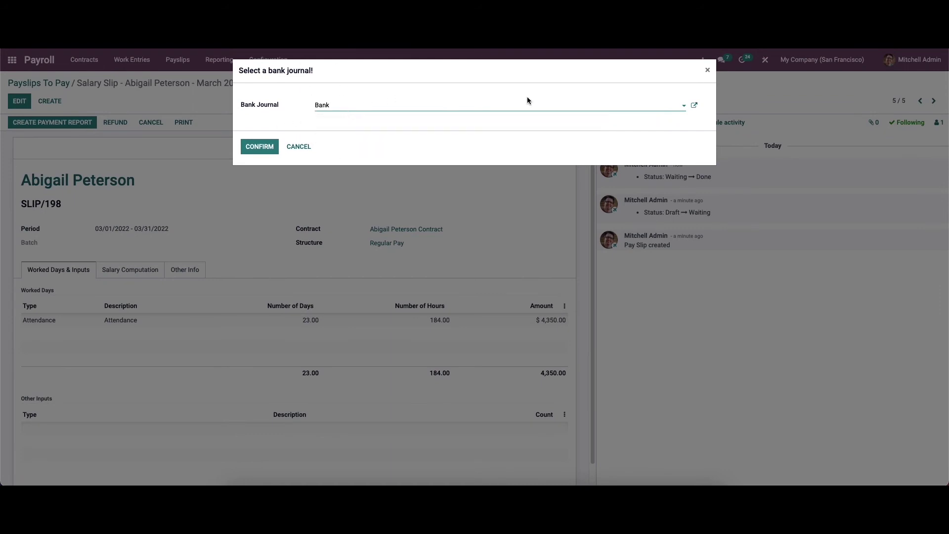
Step: Examine the Bank journal's type options, incoming and outgoing payment methods and advanced settings, and discard without changes
left_click(695, 106)
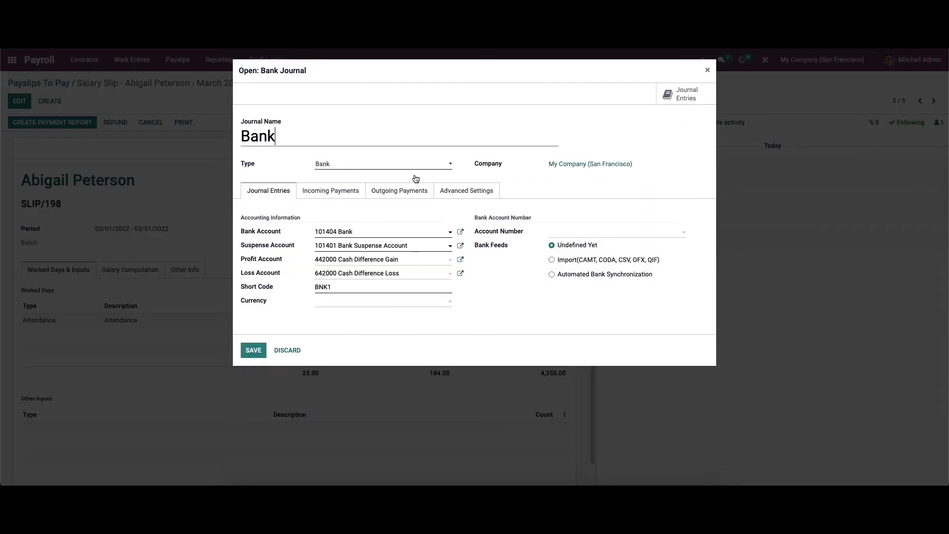
left_click(344, 171)
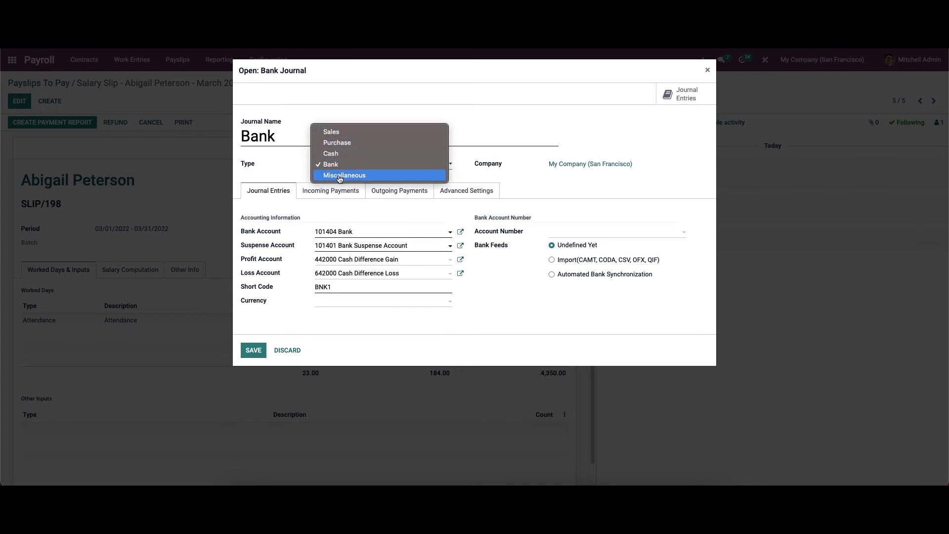
left_click(281, 163)
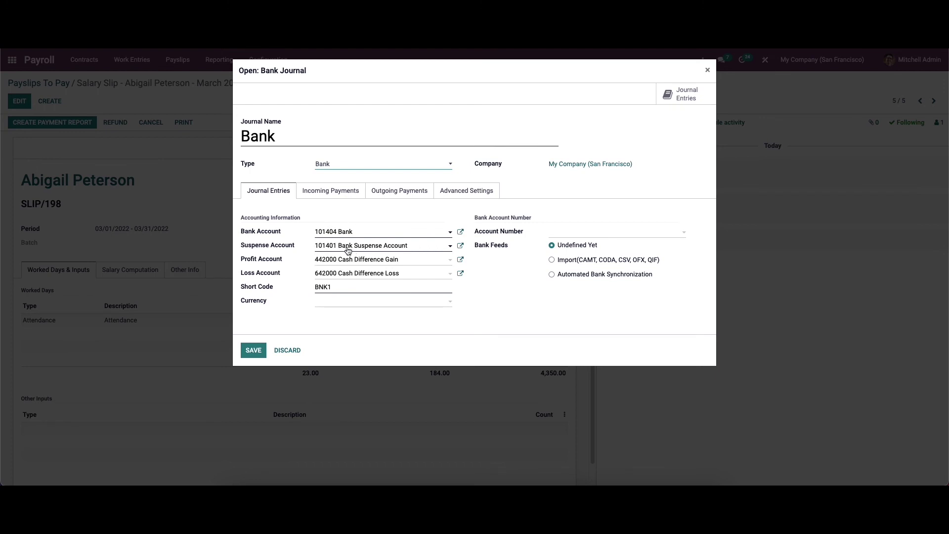
left_click(329, 194)
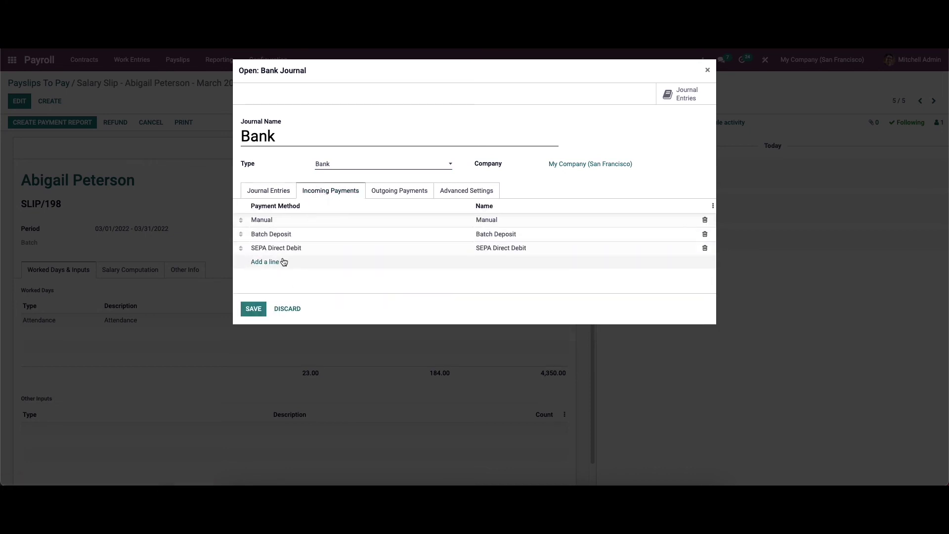
left_click(399, 191)
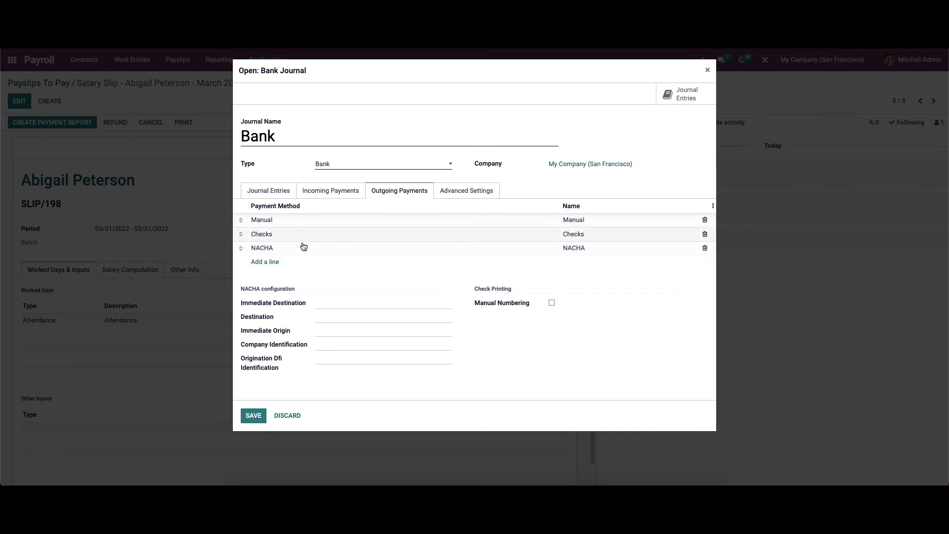
left_click(456, 192)
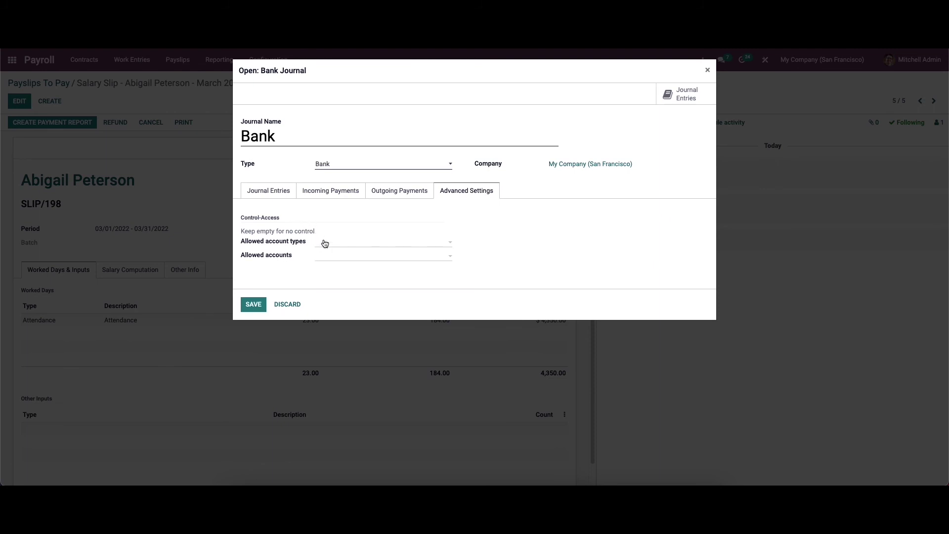
left_click(280, 307)
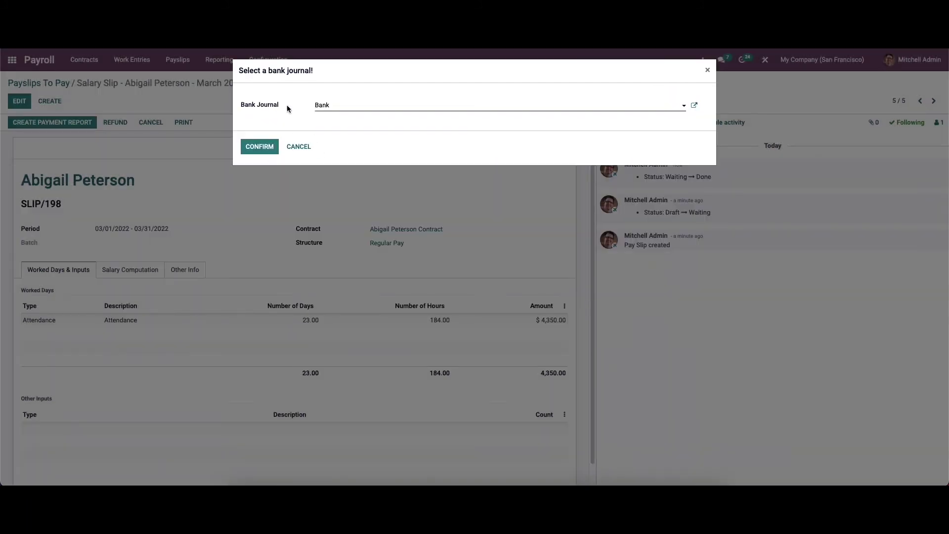
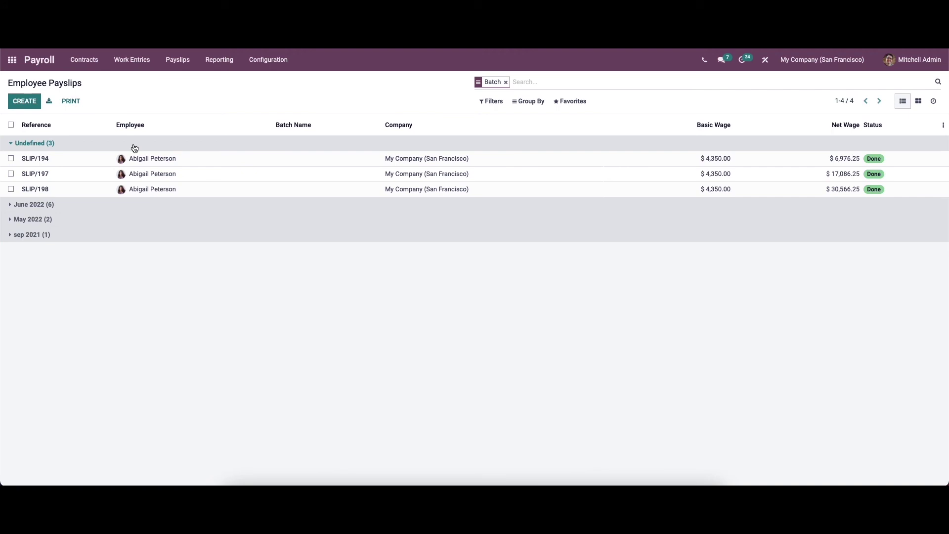
Step: View the first payslip without a batch from the employee payslips, and open the list of payslip batches
left_click(143, 159)
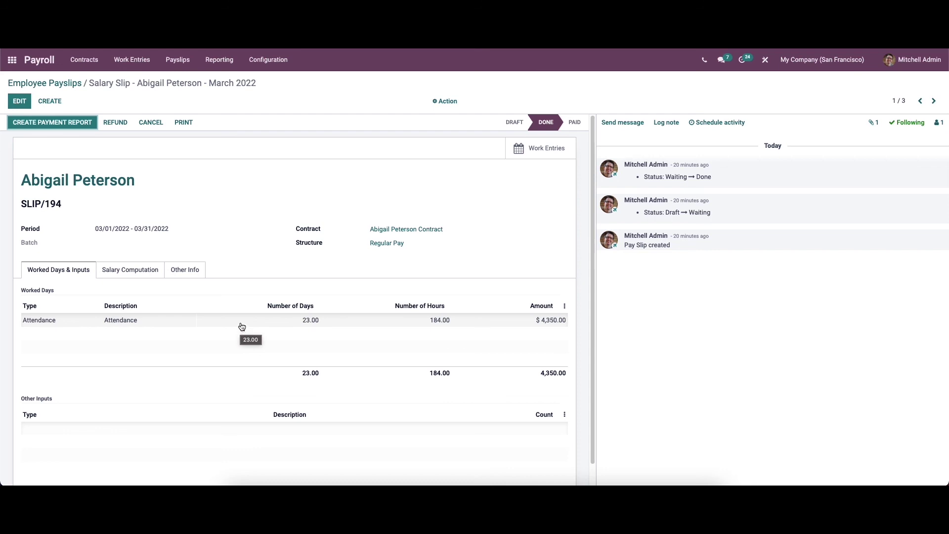
left_click(179, 61)
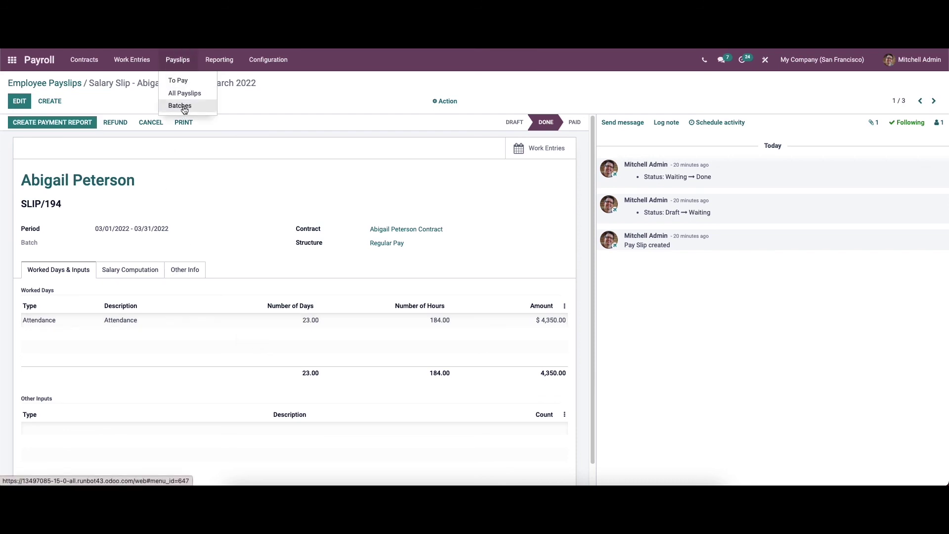
left_click(182, 105)
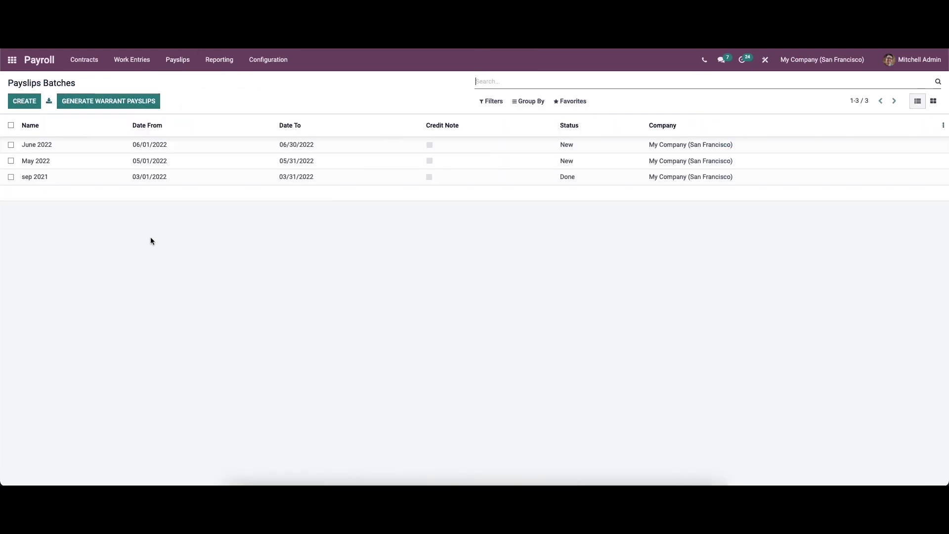
Step: Create and save a payslip batch named Oct 2021 with Credit Note enabled
left_click(25, 103)
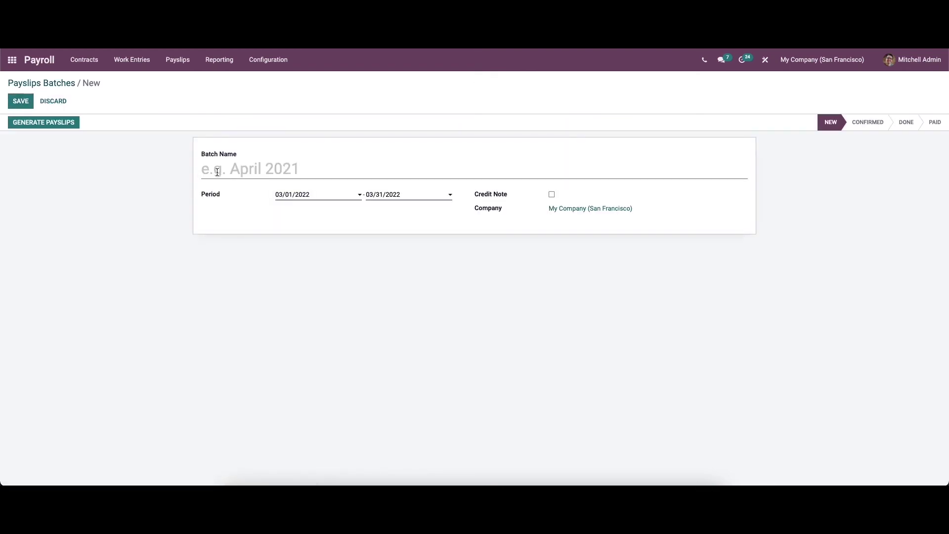
type("Oct 202")
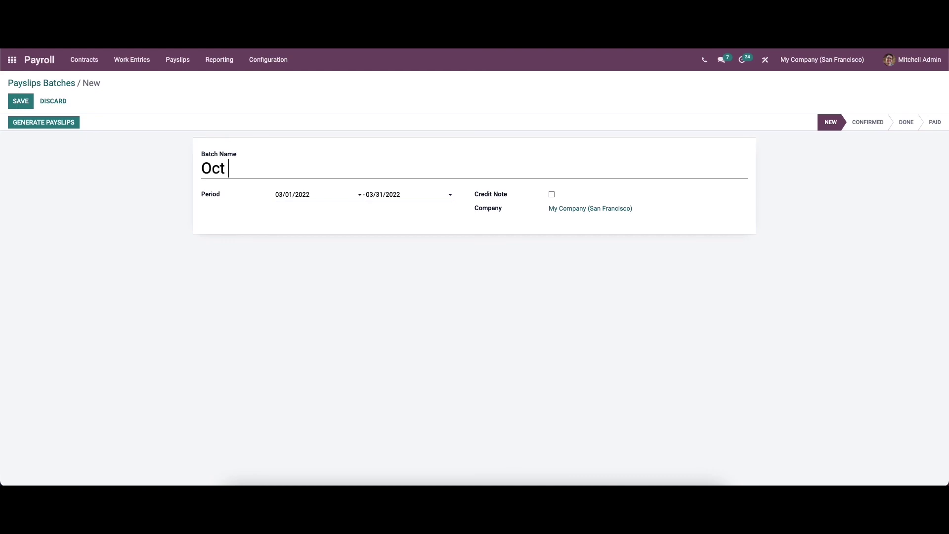
type("1")
left_click(552, 195)
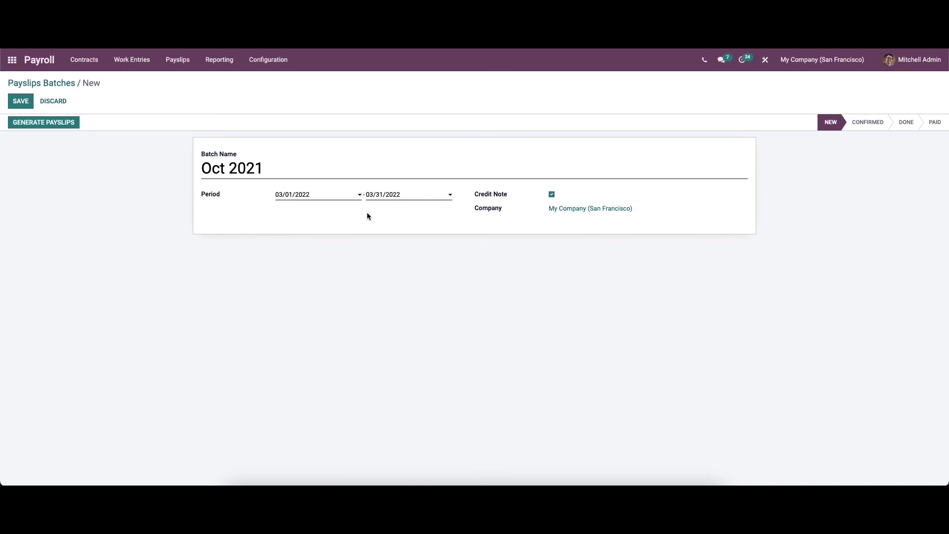
left_click(23, 102)
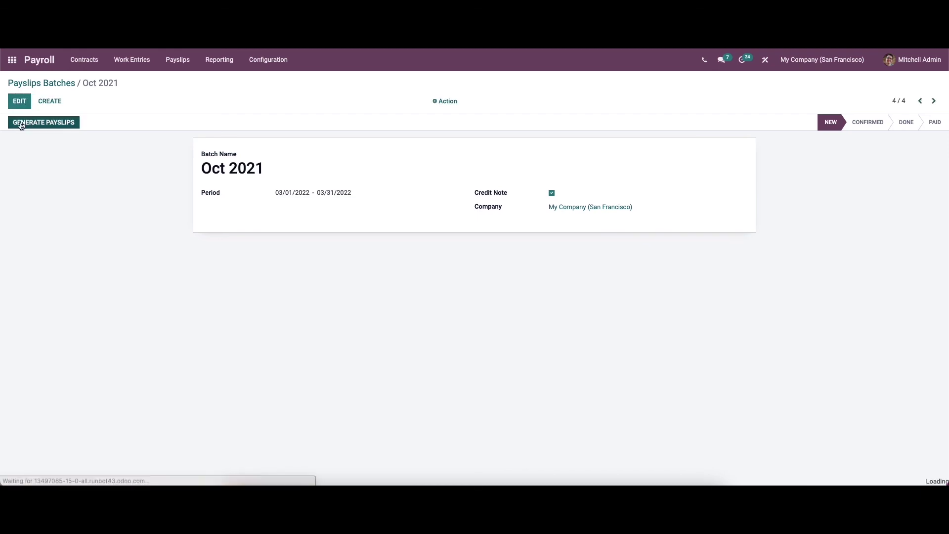
Step: Generate the batch's payslips with the Regular Pay structure for all employees of the Professional Services department
left_click(51, 127)
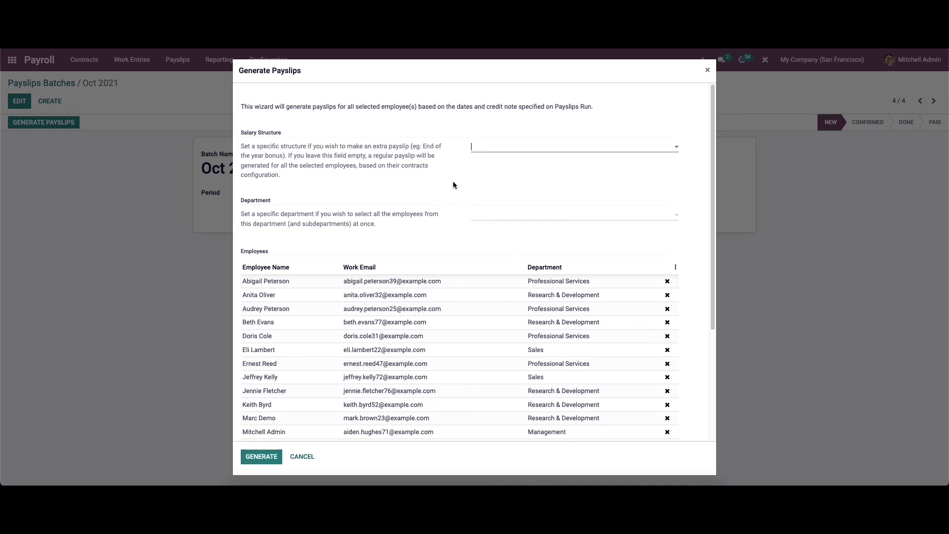
left_click(486, 151)
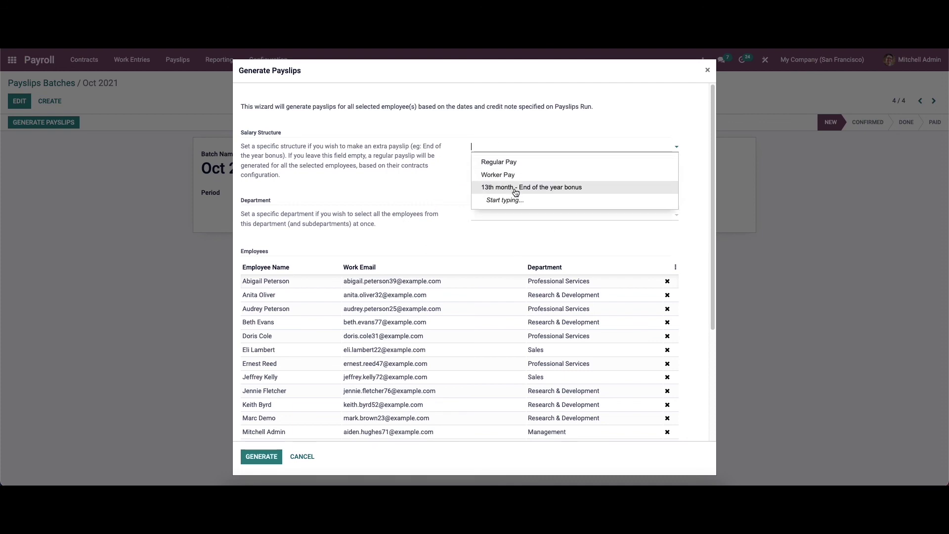
left_click(500, 163)
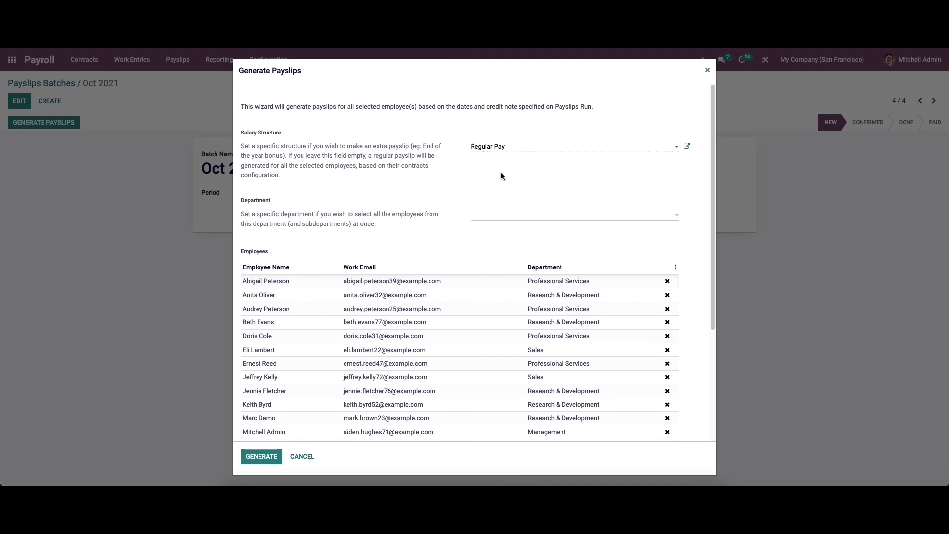
left_click(482, 216)
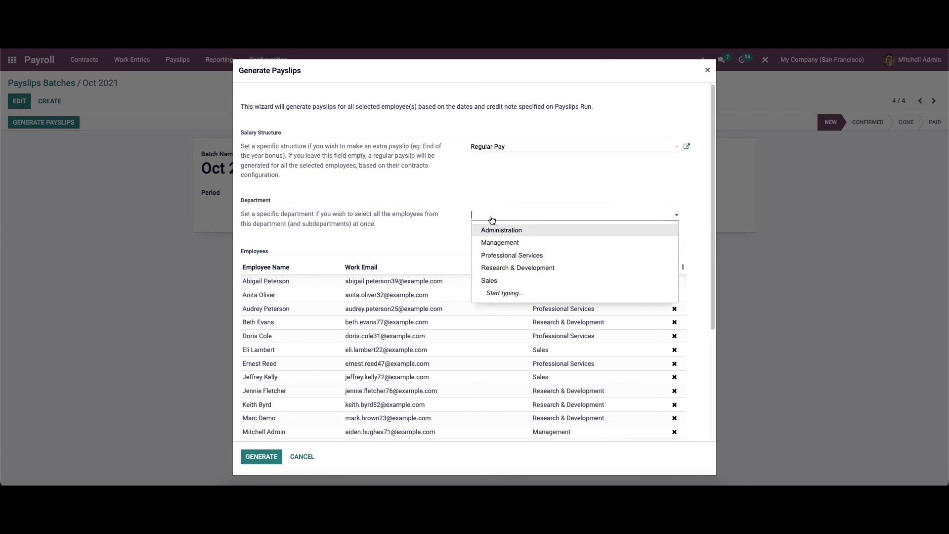
left_click(503, 261)
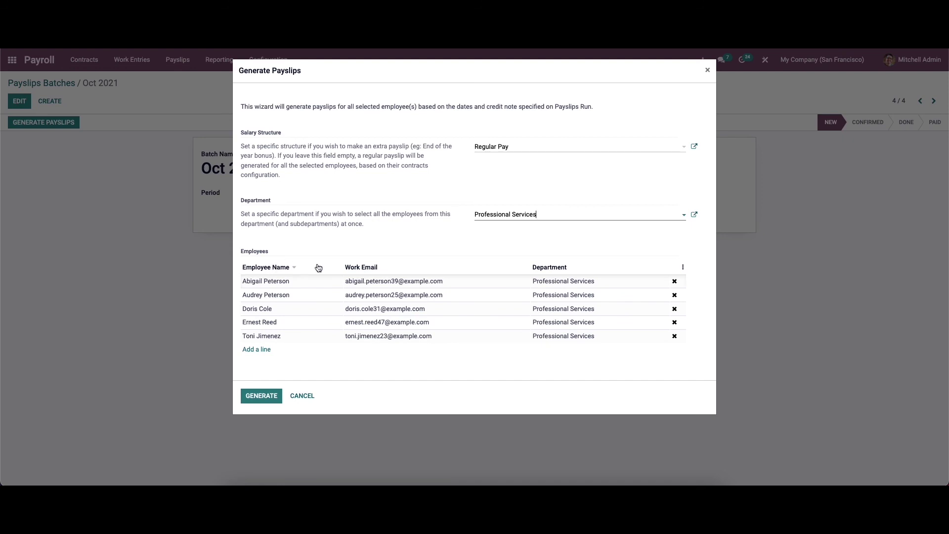
left_click(259, 399)
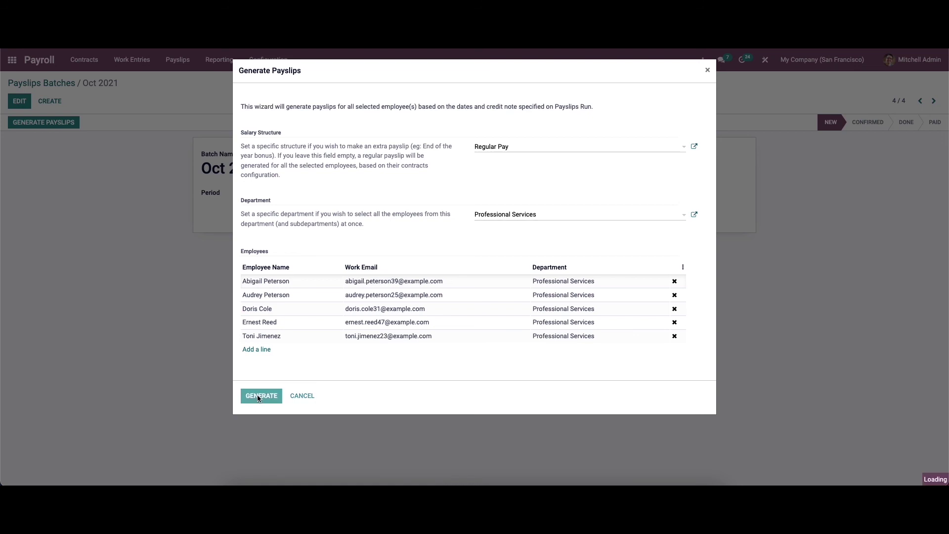